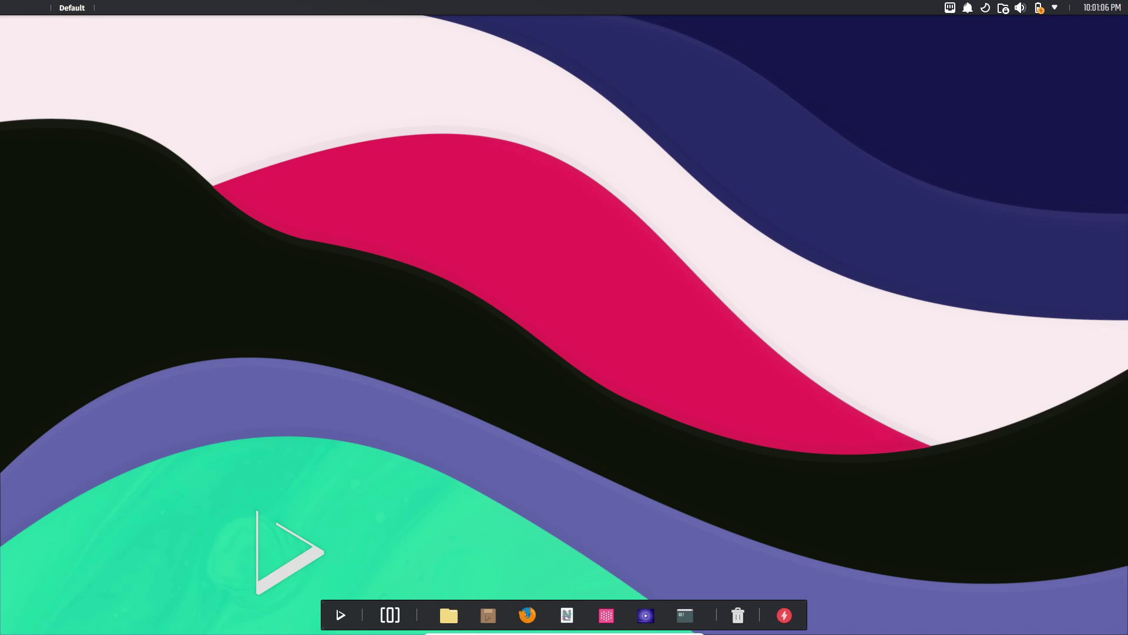
# Glance at the workspace overview and dismiss it
pyautogui.press('super+s')
pyautogui.press('Escape')
# Launch Index and browse the Desktop, Documents, Downloads and Videos folders
pyautogui.click(448, 615)
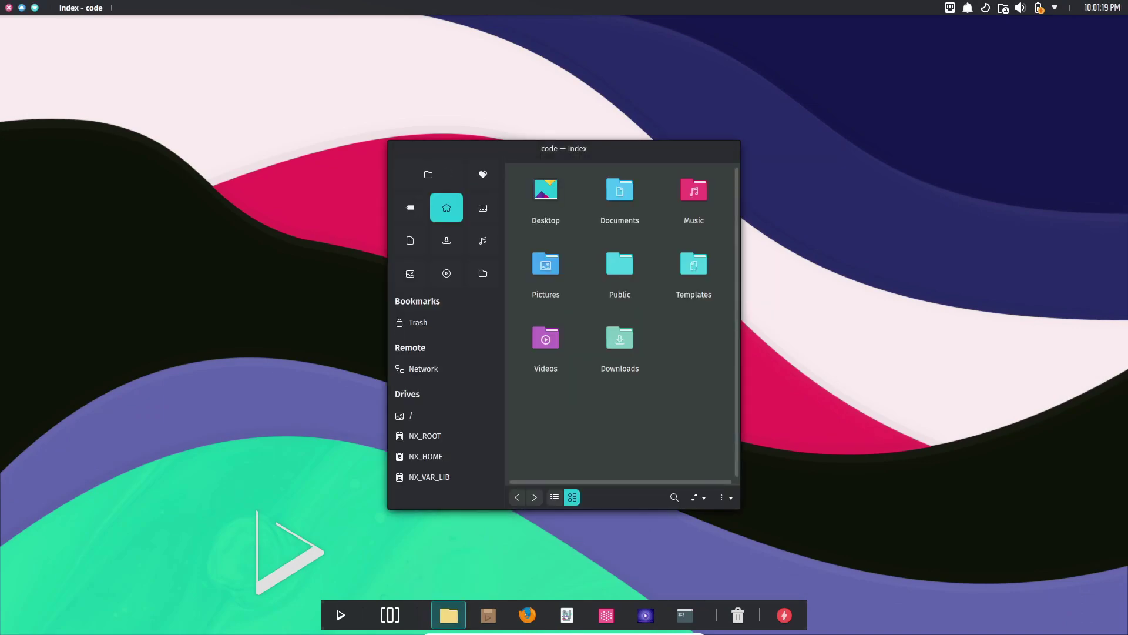
pyautogui.click(484, 207)
pyautogui.click(410, 239)
pyautogui.click(446, 241)
pyautogui.click(446, 273)
# Browse the NX_ROOT, /, NX_HOME and NX_VAR_LIB drives in the sidebar
pyautogui.click(425, 435)
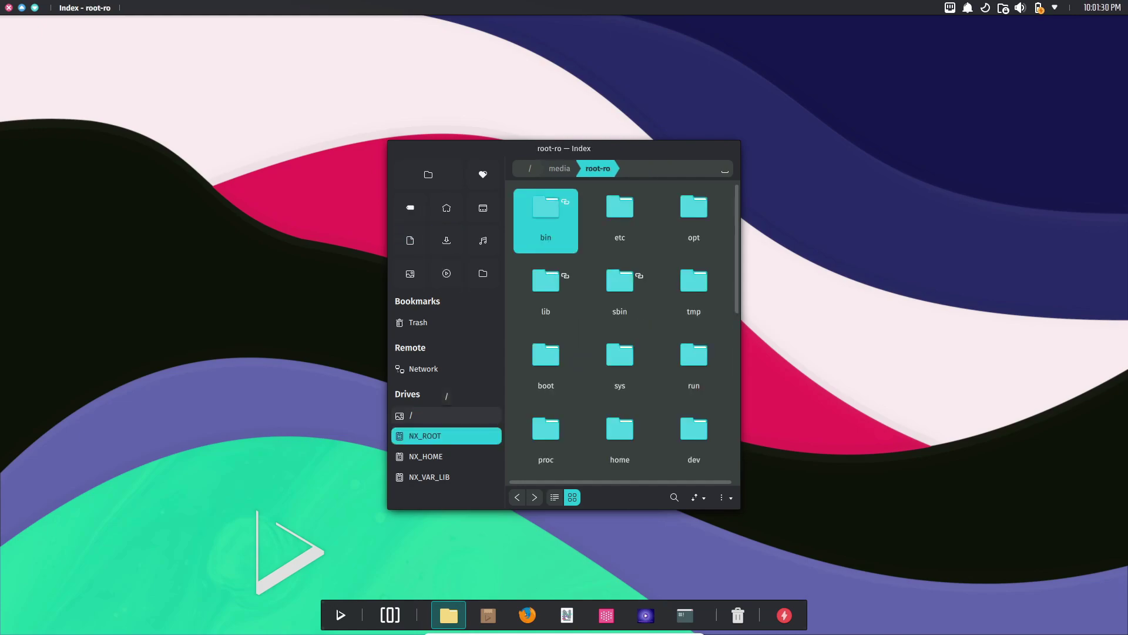
pyautogui.click(423, 415)
pyautogui.click(426, 455)
pyautogui.click(429, 476)
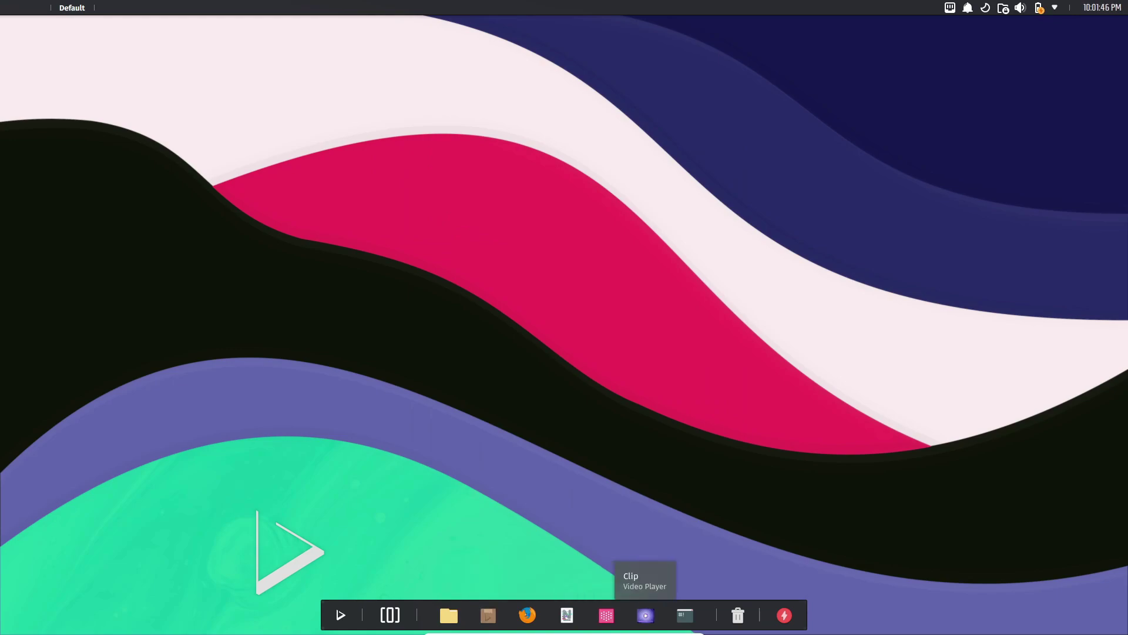
pyautogui.click(1102, 7)
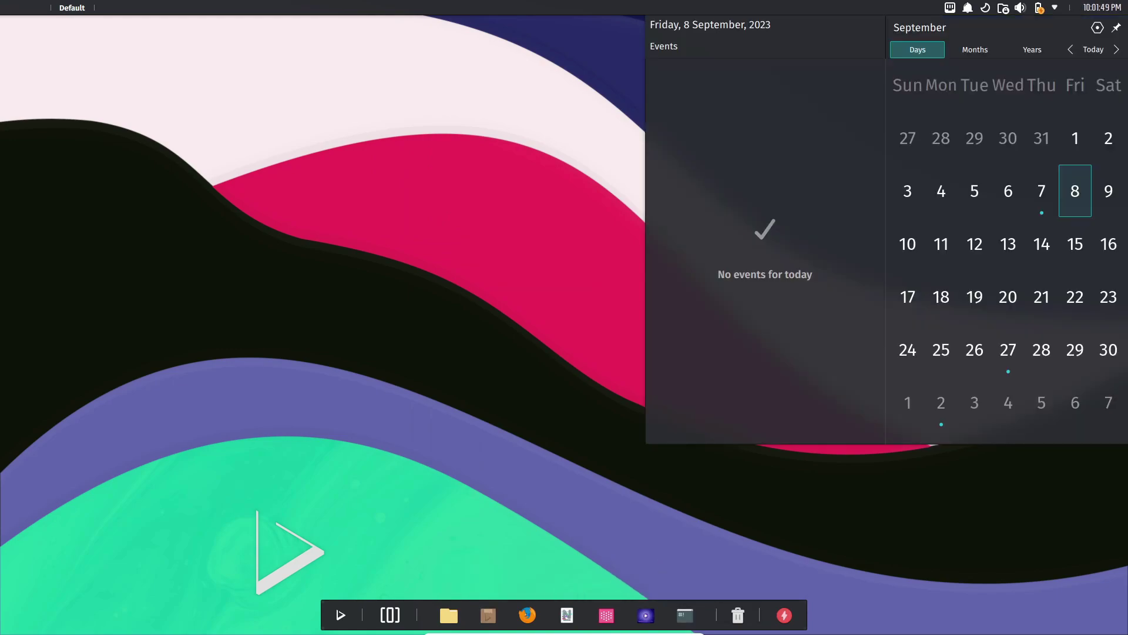
pyautogui.click(1102, 7)
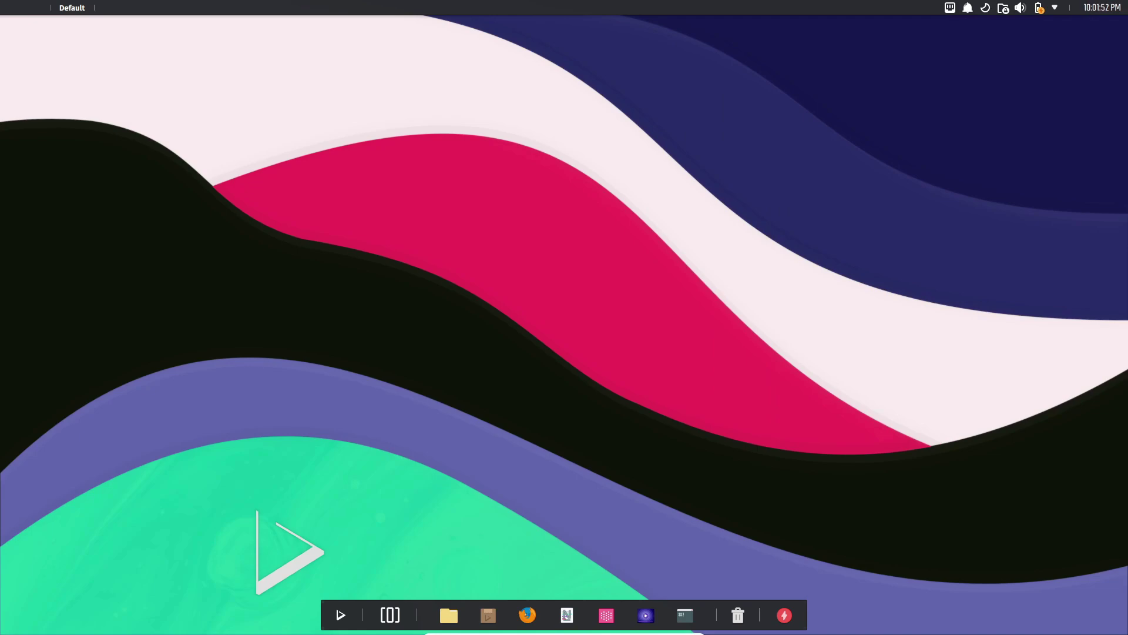
pyautogui.press('super')
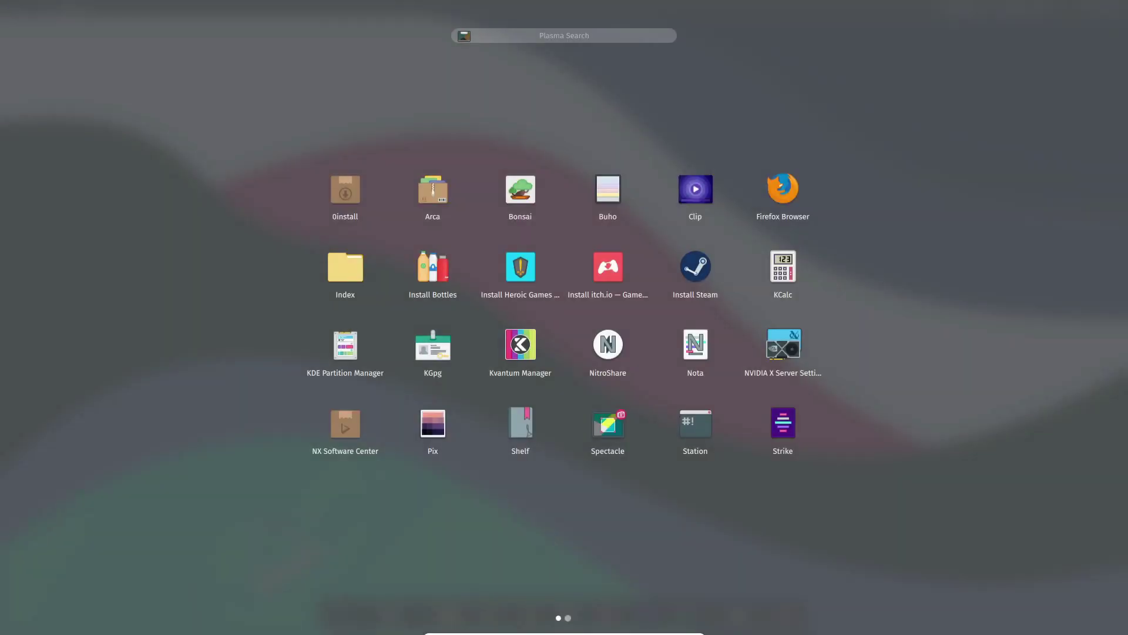
pyautogui.scroll(-1, 565, 317)
pyautogui.press('Return')
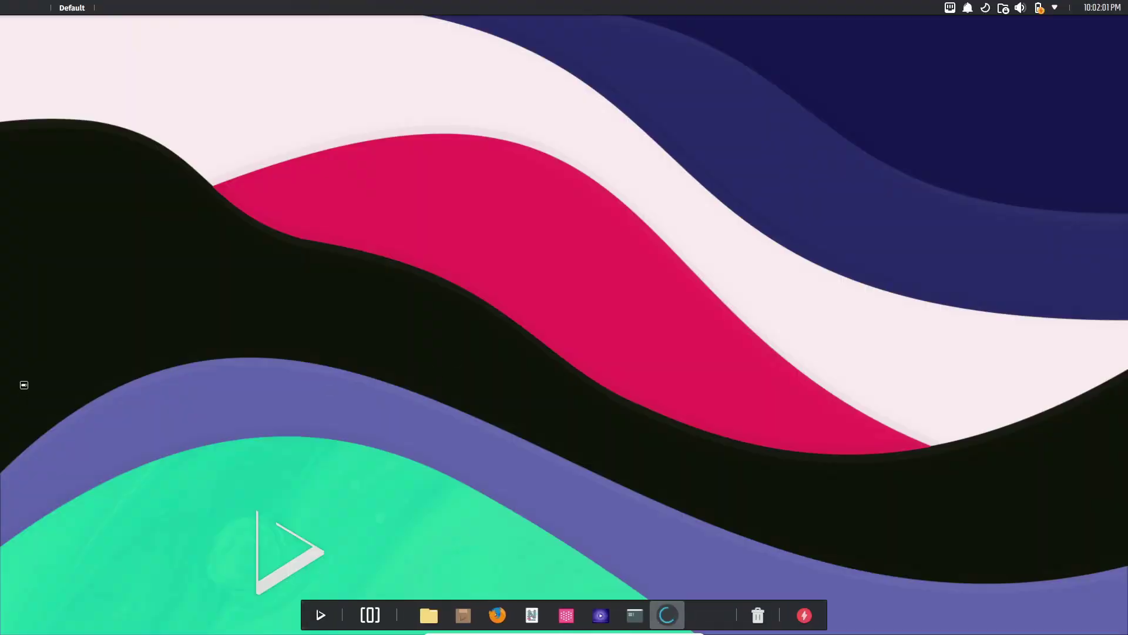
pyautogui.scroll(-1, 565, 353)
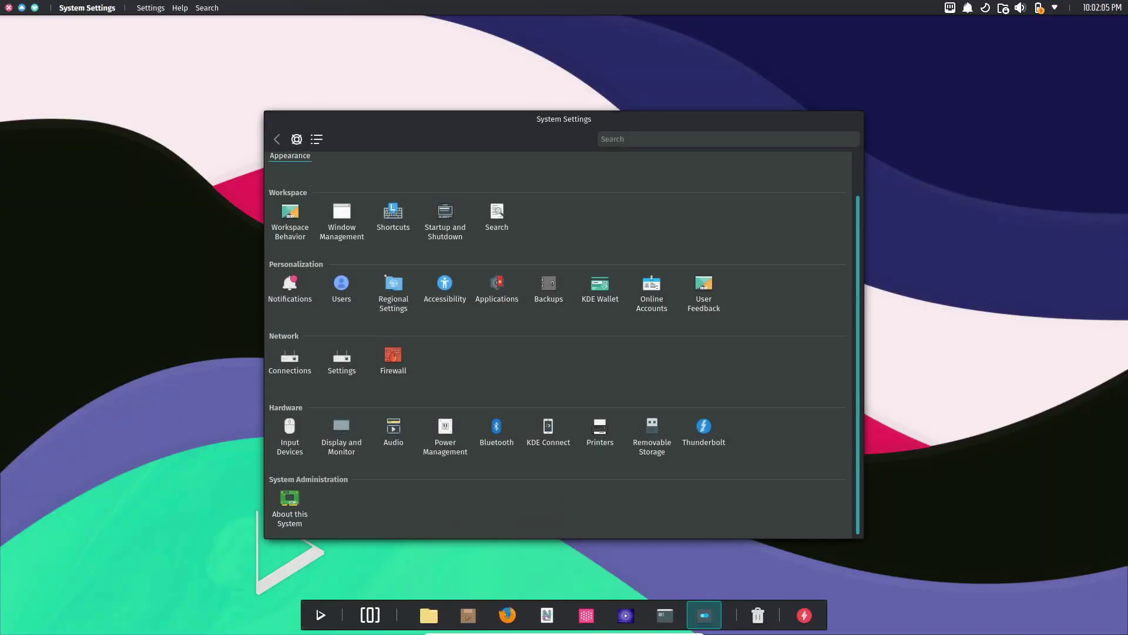
pyautogui.click(290, 501)
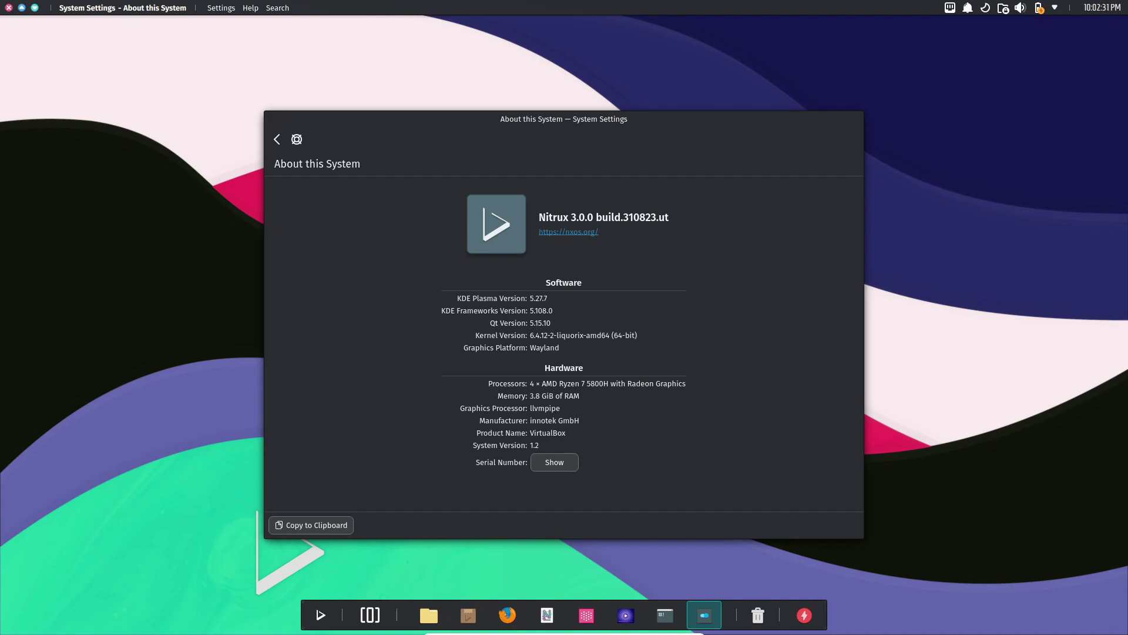
pyautogui.hotkey('ctrl', 'q')
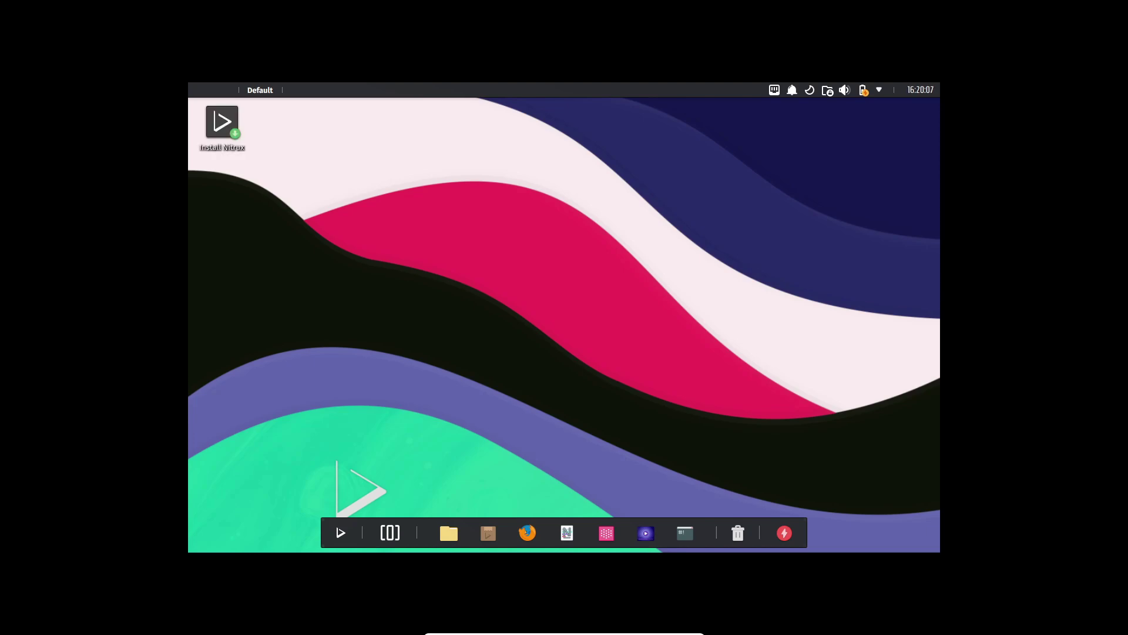
# Start the Install Nitrux installer, pass Welcome and choose the Asia region
pyautogui.press('super')
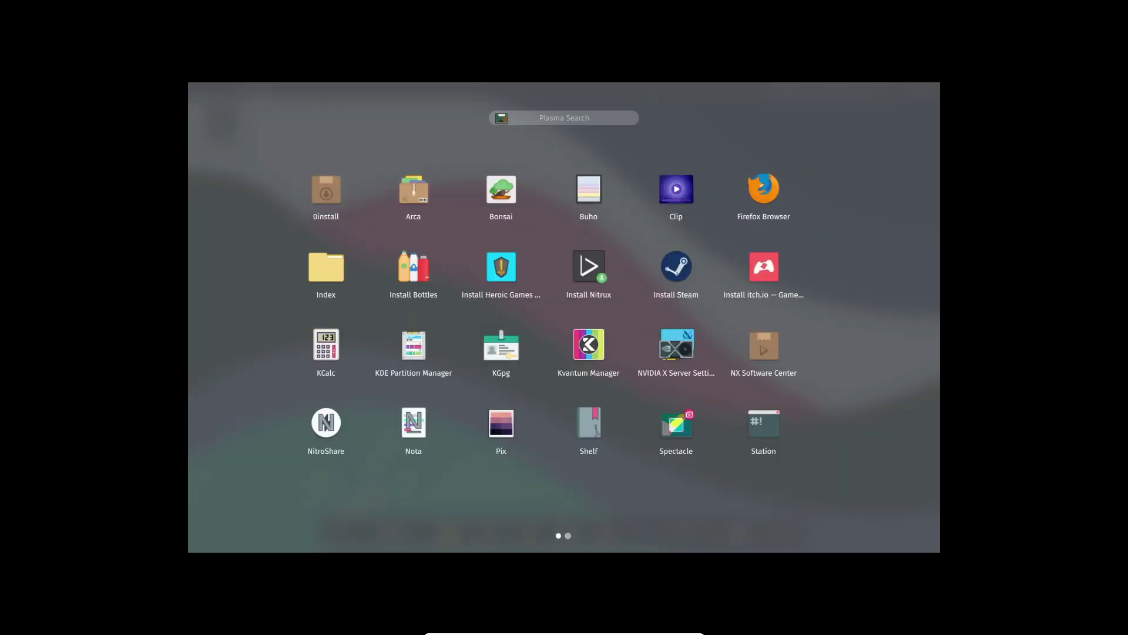
pyautogui.press('Escape')
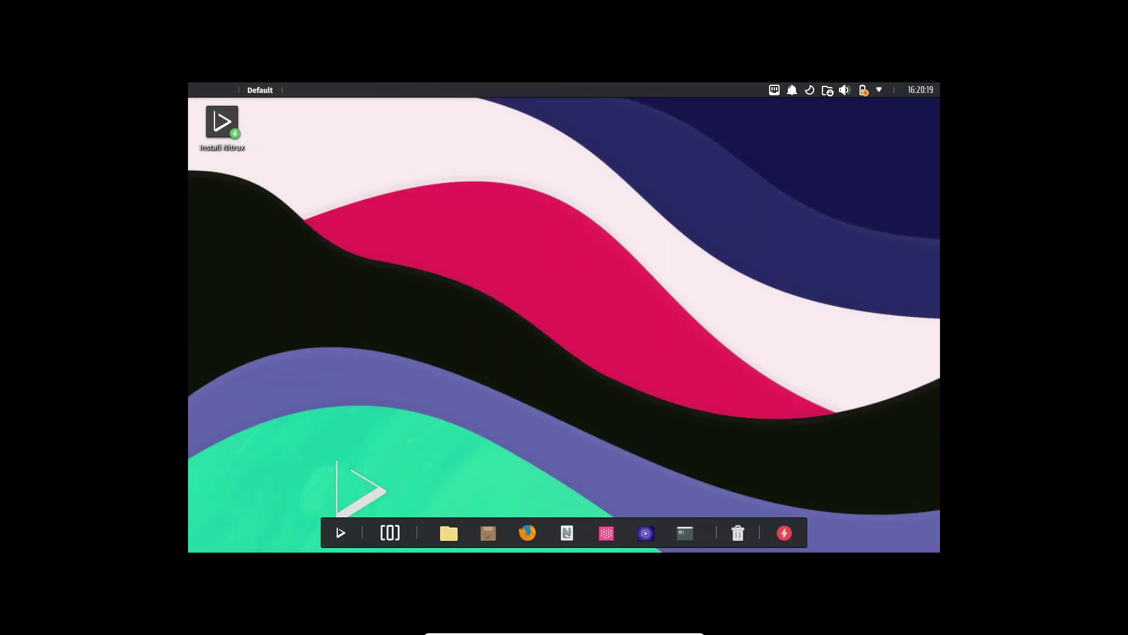
pyautogui.click(222, 124)
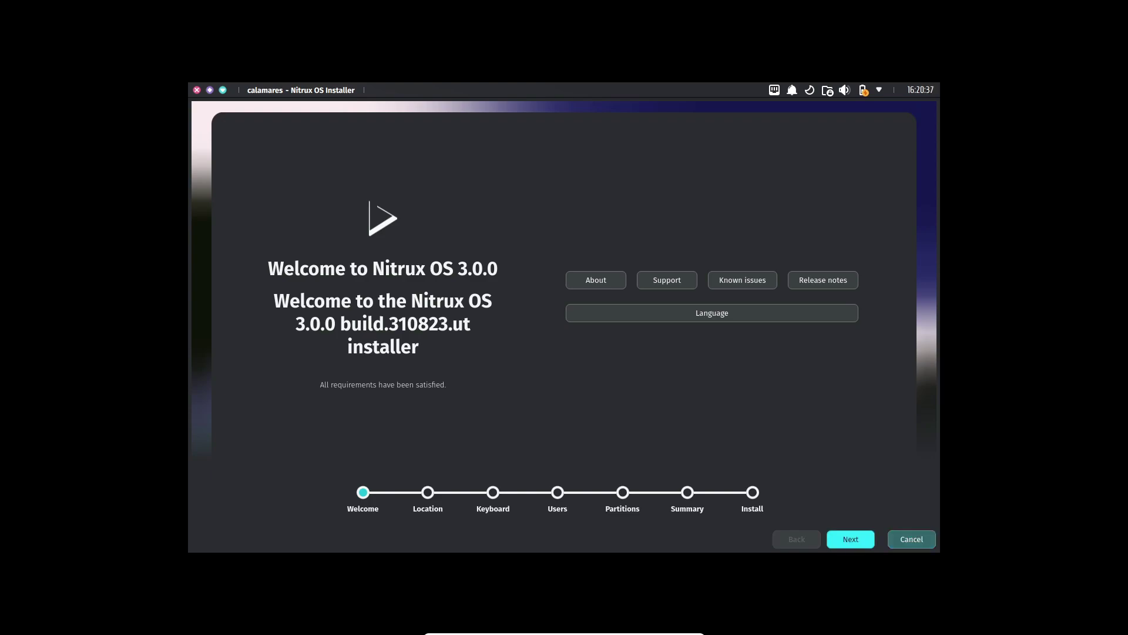
pyautogui.click(851, 539)
pyautogui.click(712, 285)
pyautogui.scroll(-5, 713, 356)
pyautogui.scroll(-3, 712, 361)
pyautogui.scroll(-4, 712, 362)
pyautogui.scroll(-2, 712, 362)
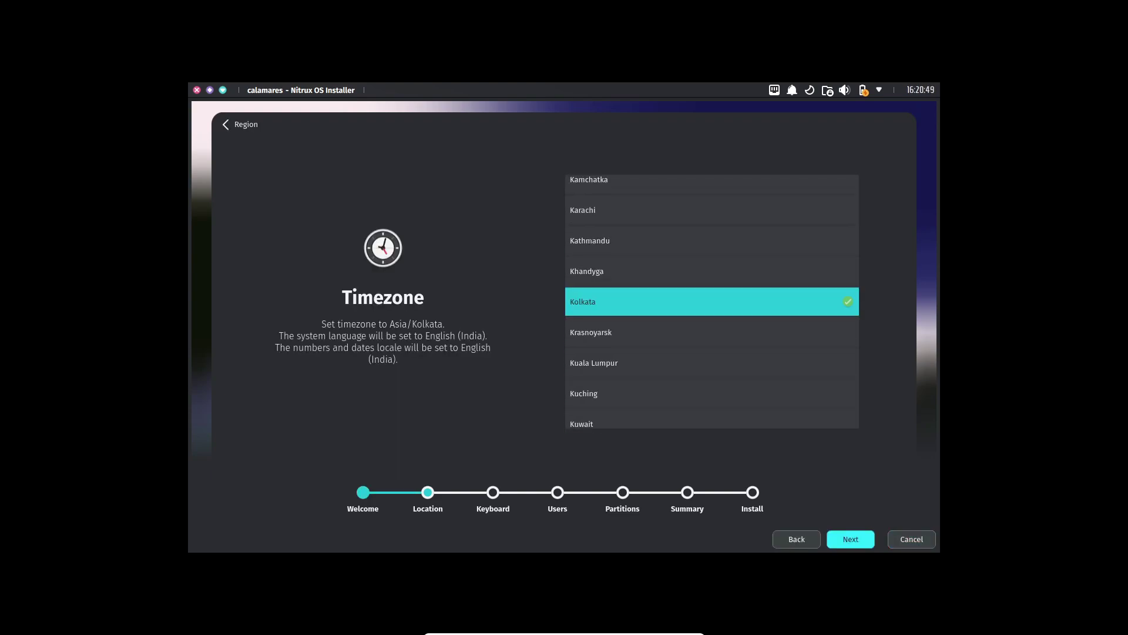
# Accept Kolkata timezone and keyboard, then fill the user and root password fields
pyautogui.click(851, 539)
pyautogui.click(851, 539)
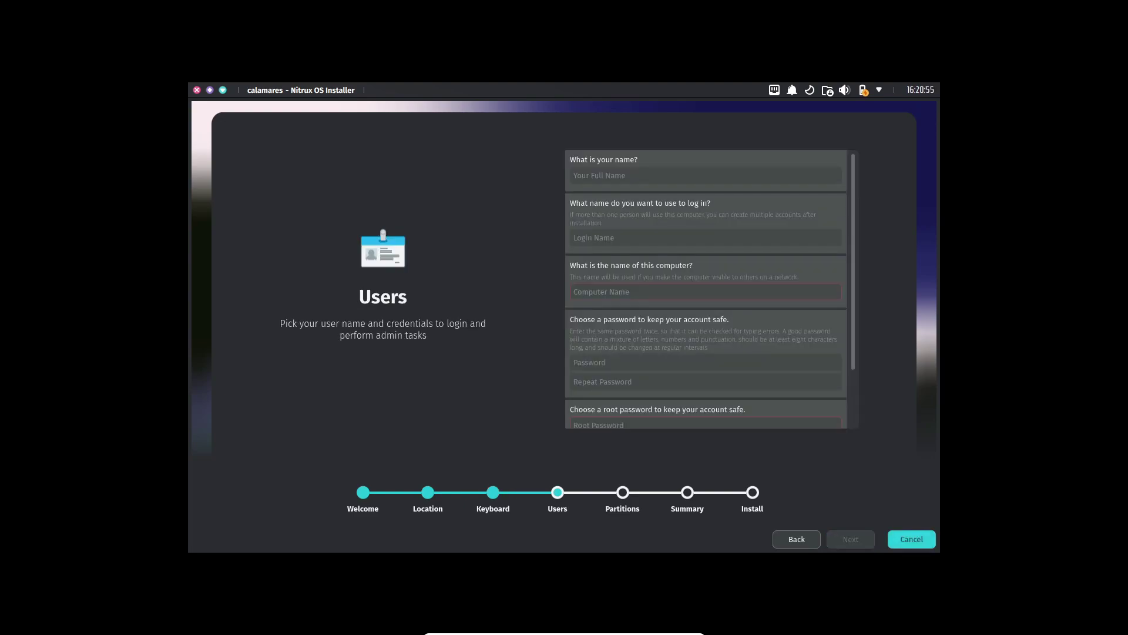
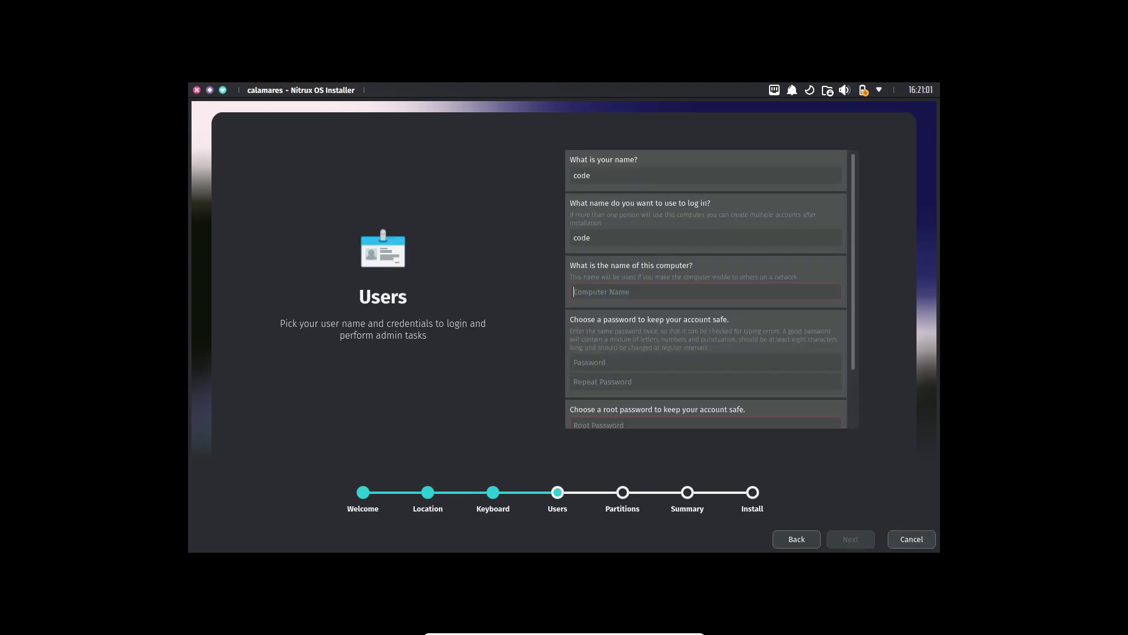
pyautogui.press('Tab')
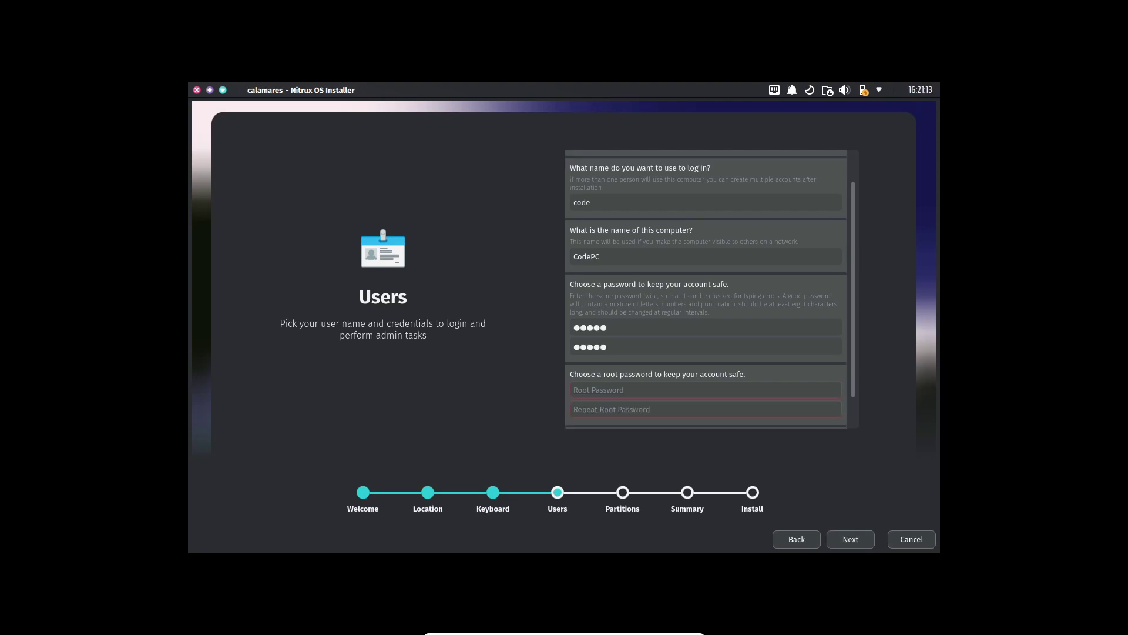
pyautogui.press('Tab')
# Continue through Partitions with Erase disk to the installation summary
pyautogui.press('Return')
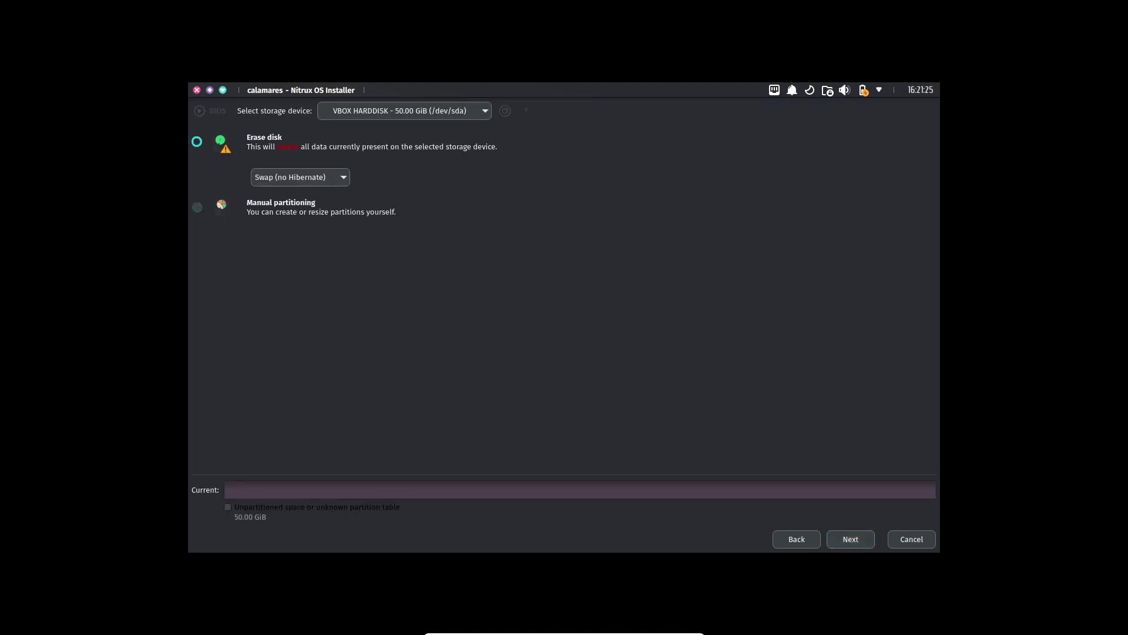
pyautogui.press('Return')
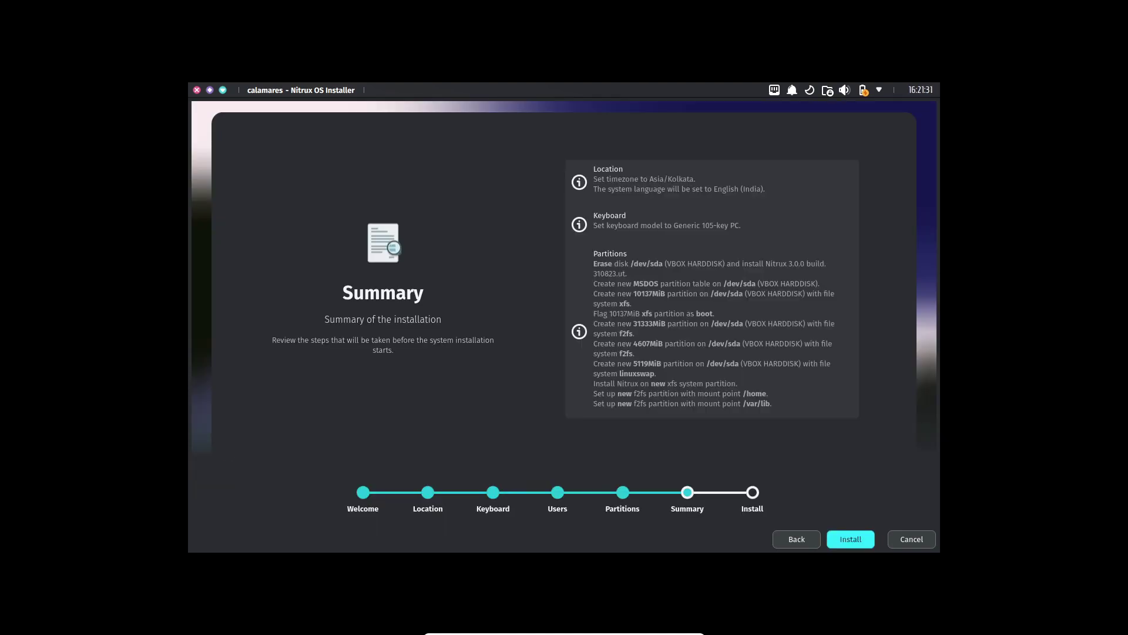
# Start the installation from the Summary page and confirm it
pyautogui.press('Return')
pyautogui.press('Return')
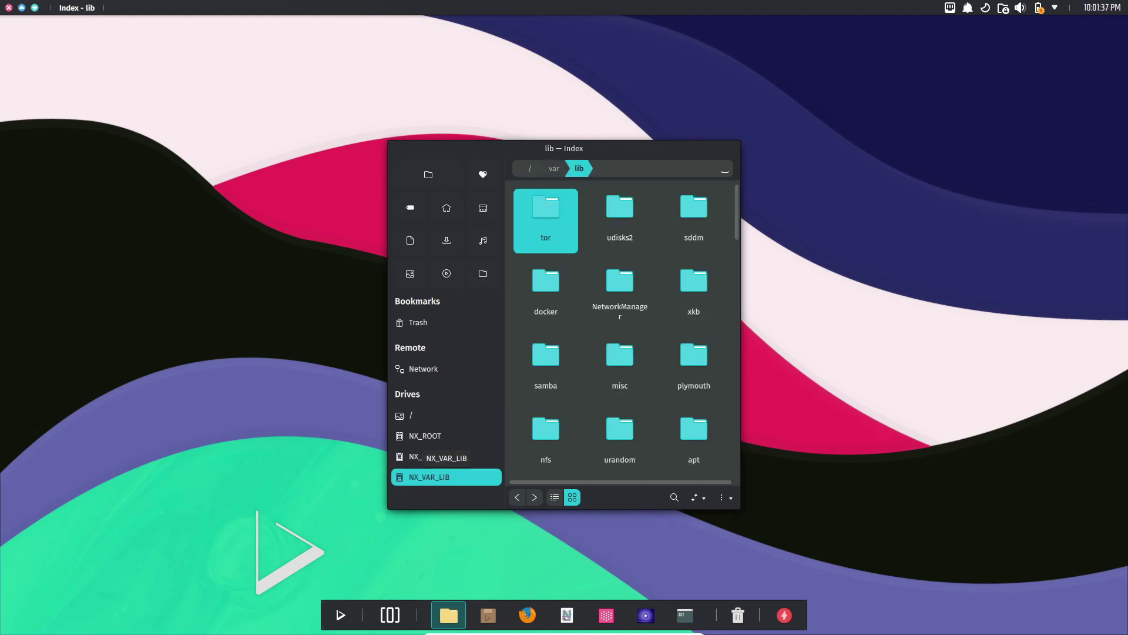
# Close Index, view About this System in System Settings, then close it
pyautogui.click(448, 615)
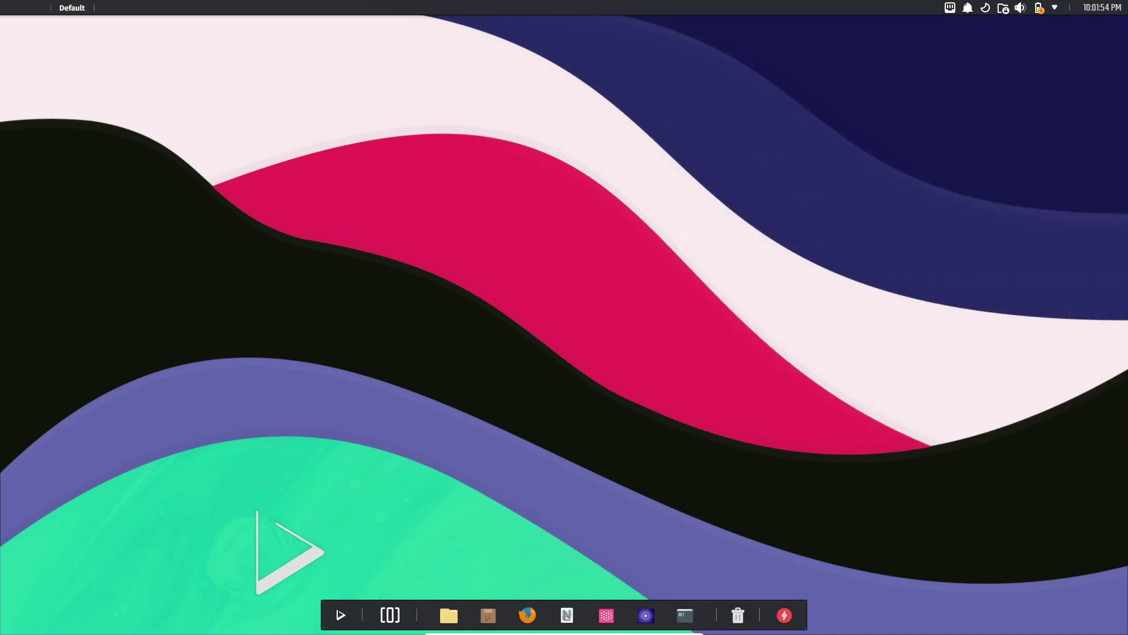
pyautogui.press('super')
pyautogui.scroll(-1, 21, 385)
pyautogui.press('Right')
pyautogui.press('Return')
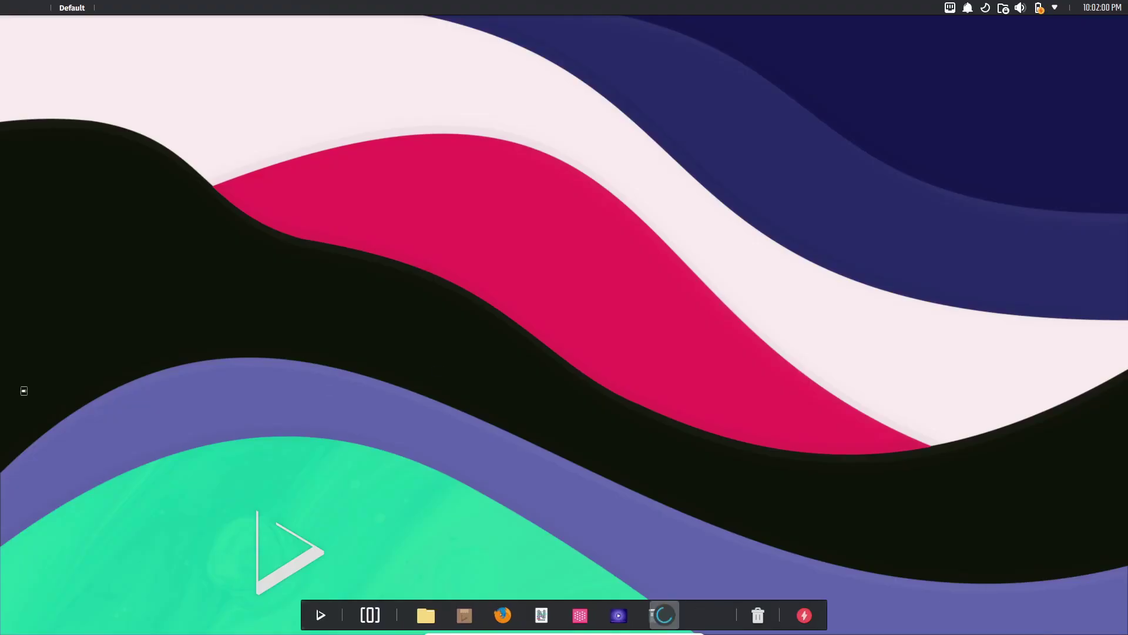
pyautogui.scroll(-1, 564, 344)
pyautogui.press('Return')
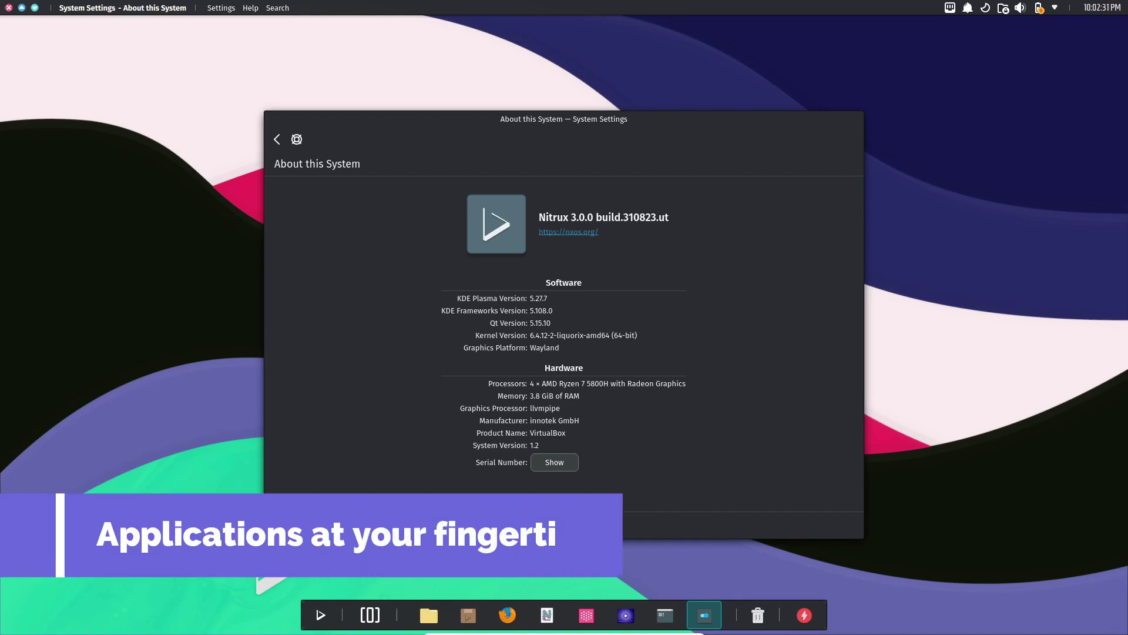
pyautogui.hotkey('ctrl', 'q')
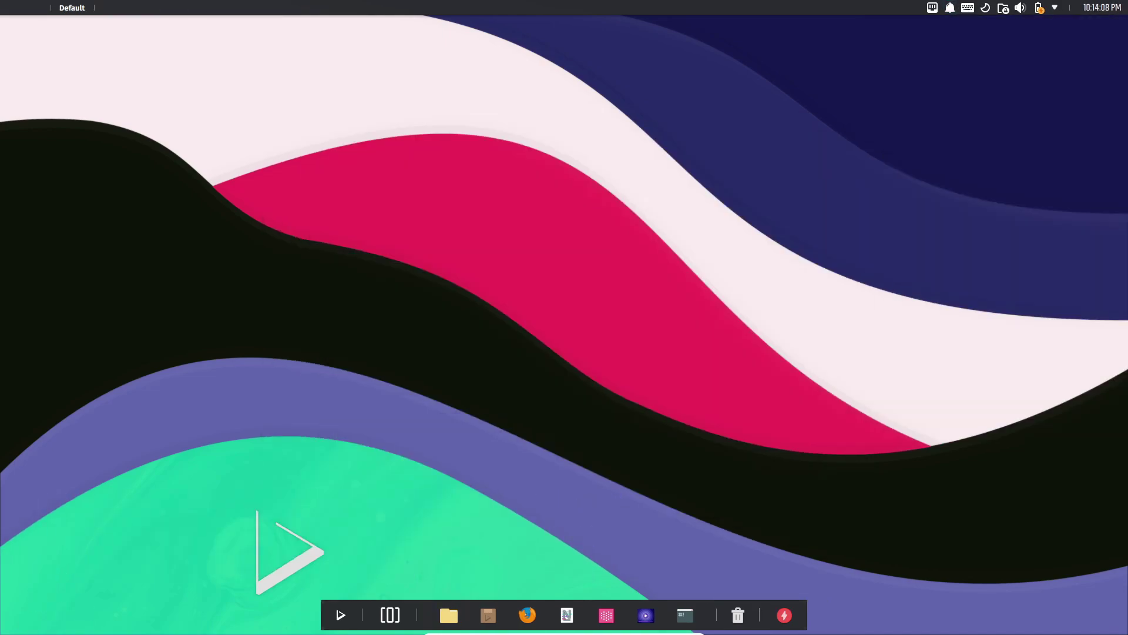
# Launch Index and show its About information from the ⋮ menu
pyautogui.click(449, 614)
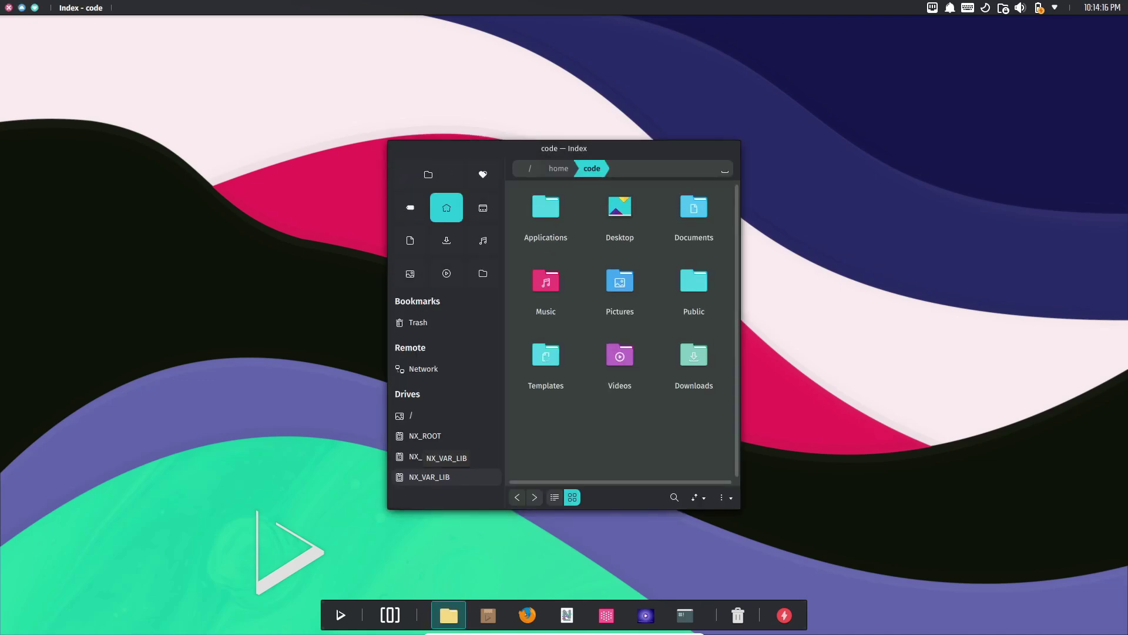
pyautogui.click(725, 497)
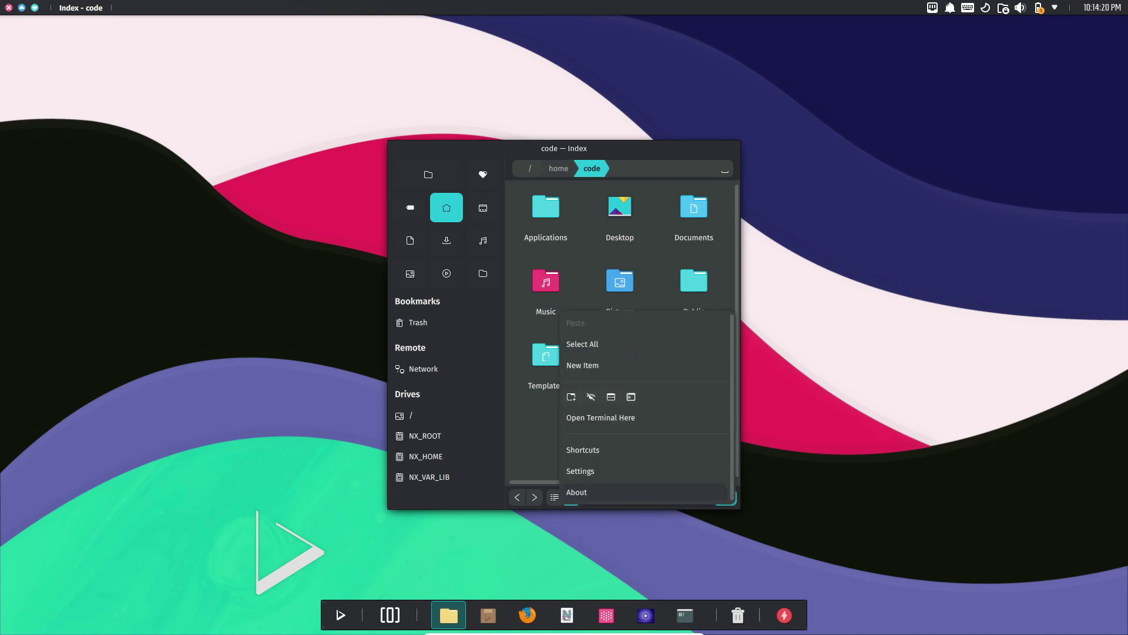
pyautogui.click(582, 492)
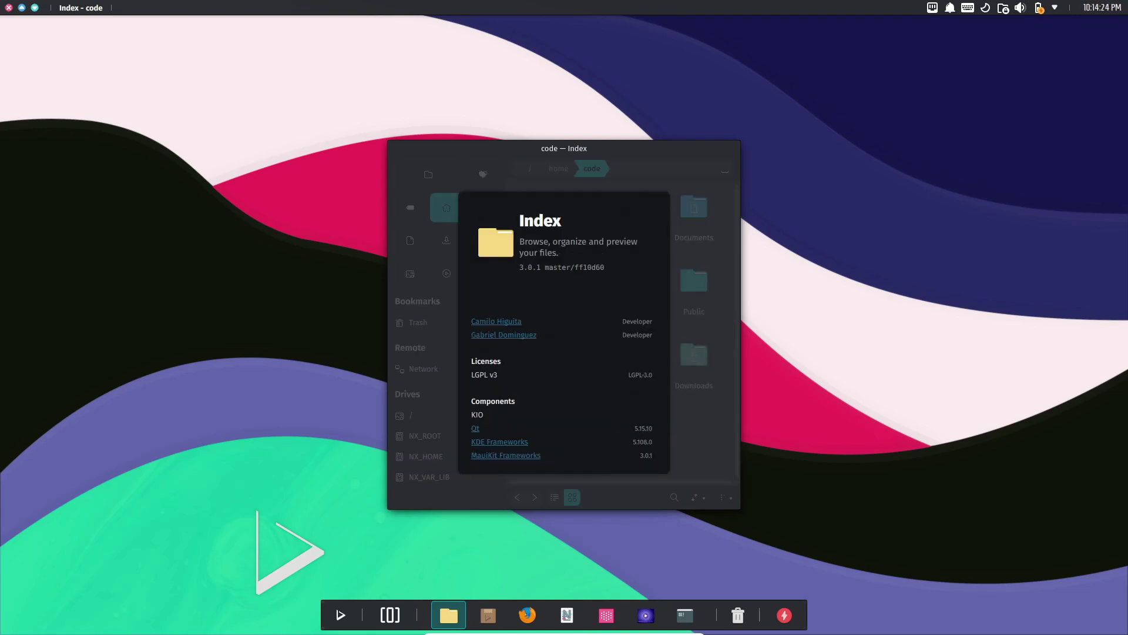
pyautogui.click(9, 7)
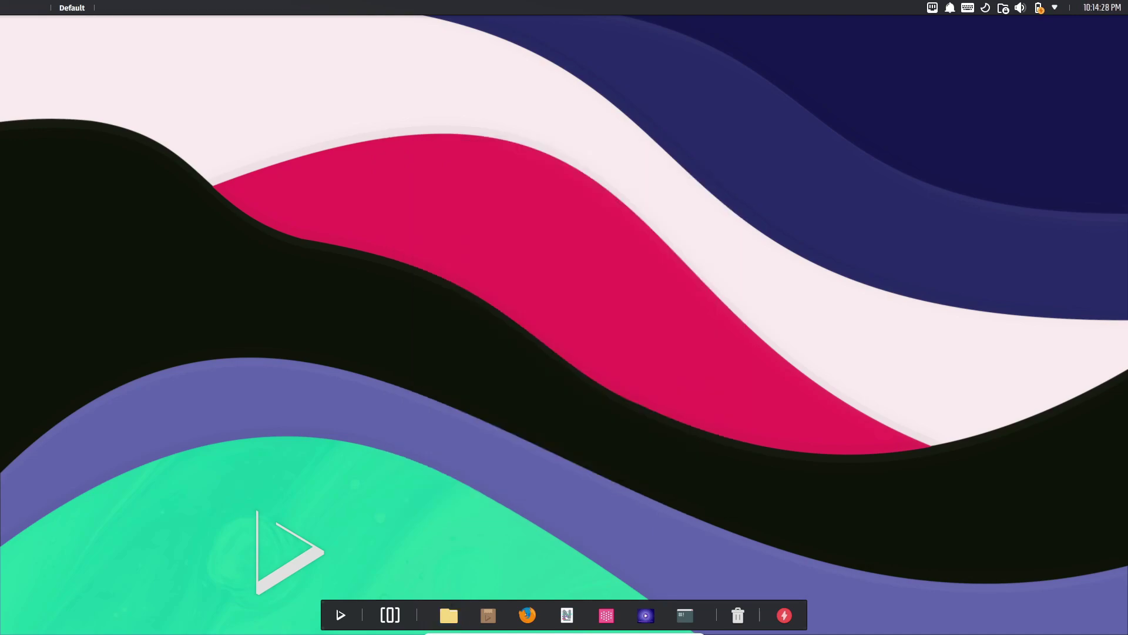
pyautogui.hotkey('ctrl', 'alt', 't')
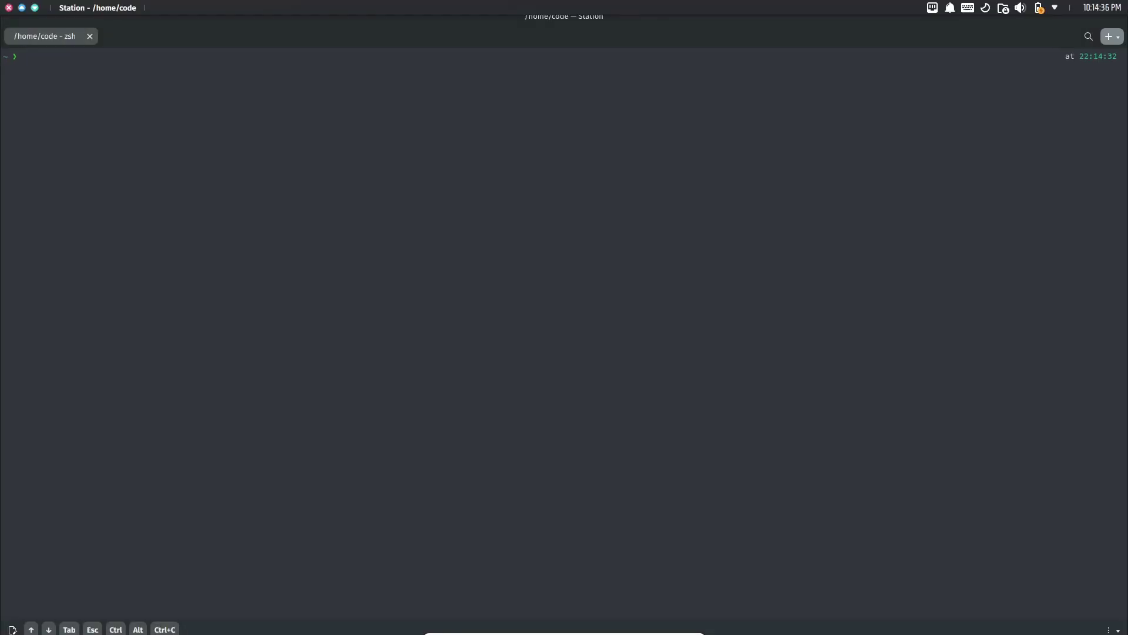
pyautogui.click(1111, 36)
pyautogui.click(969, 158)
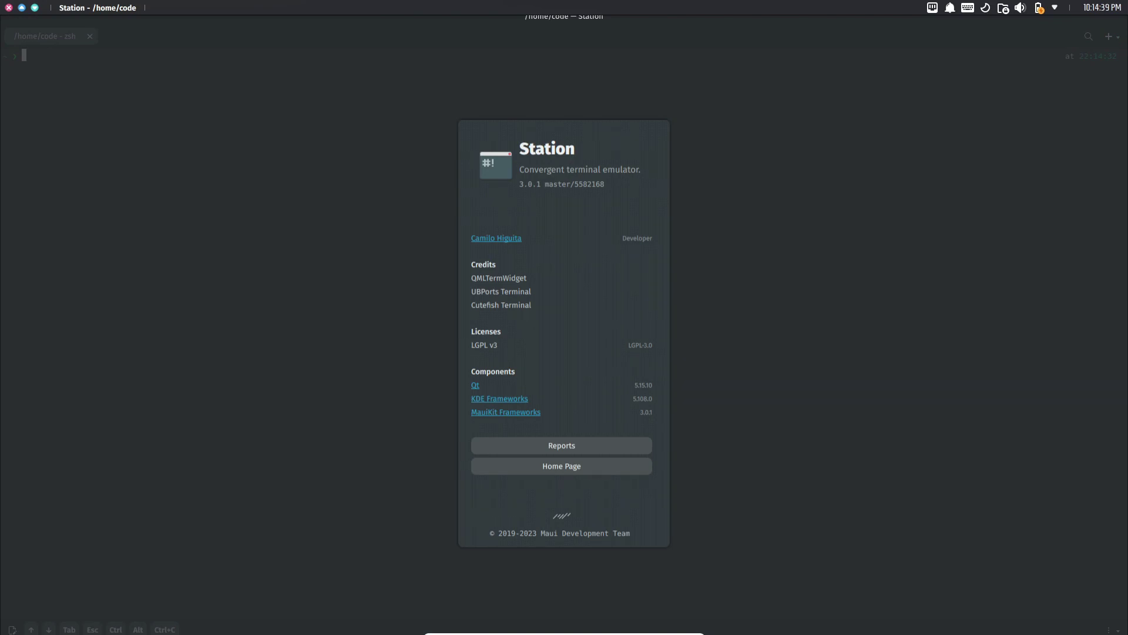
pyautogui.click(9, 7)
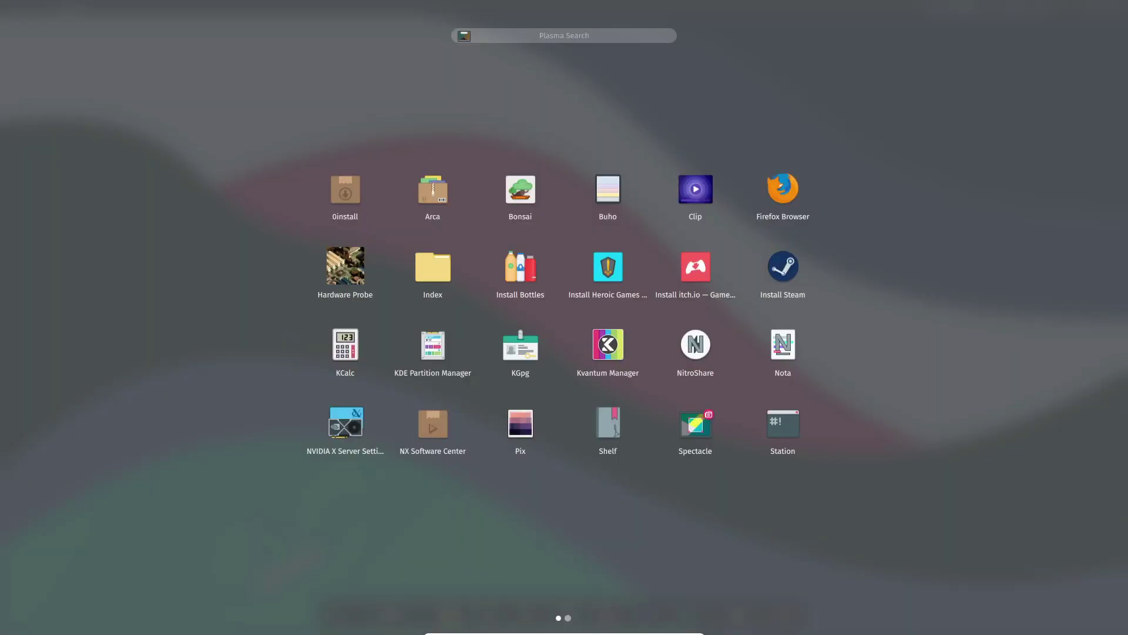
pyautogui.click(608, 343)
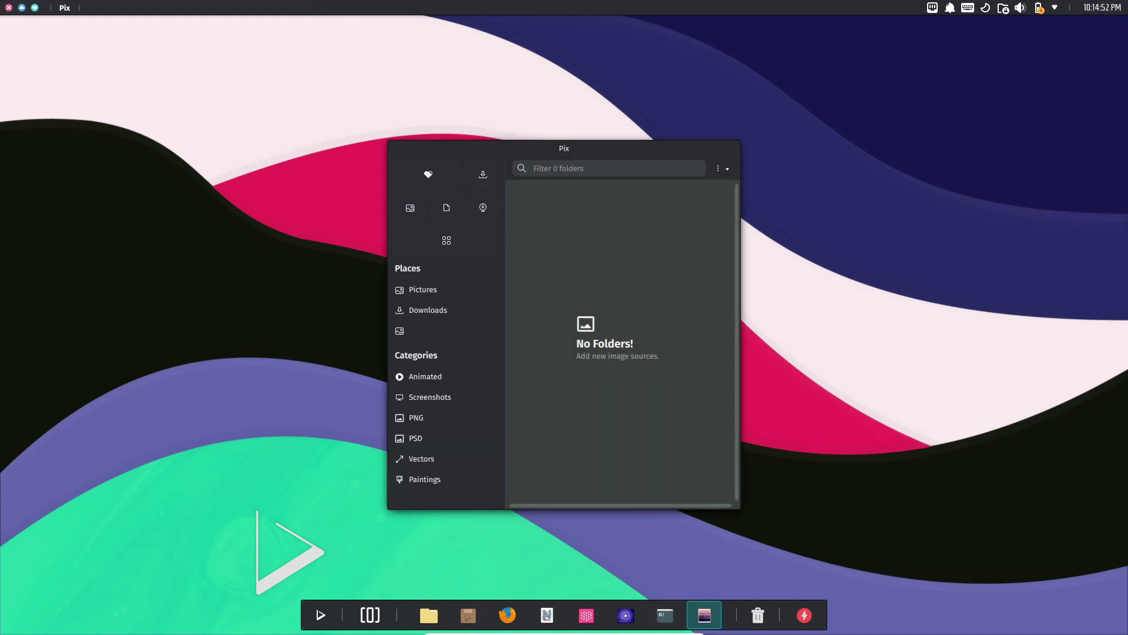
pyautogui.click(718, 168)
pyautogui.click(582, 244)
pyautogui.click(9, 7)
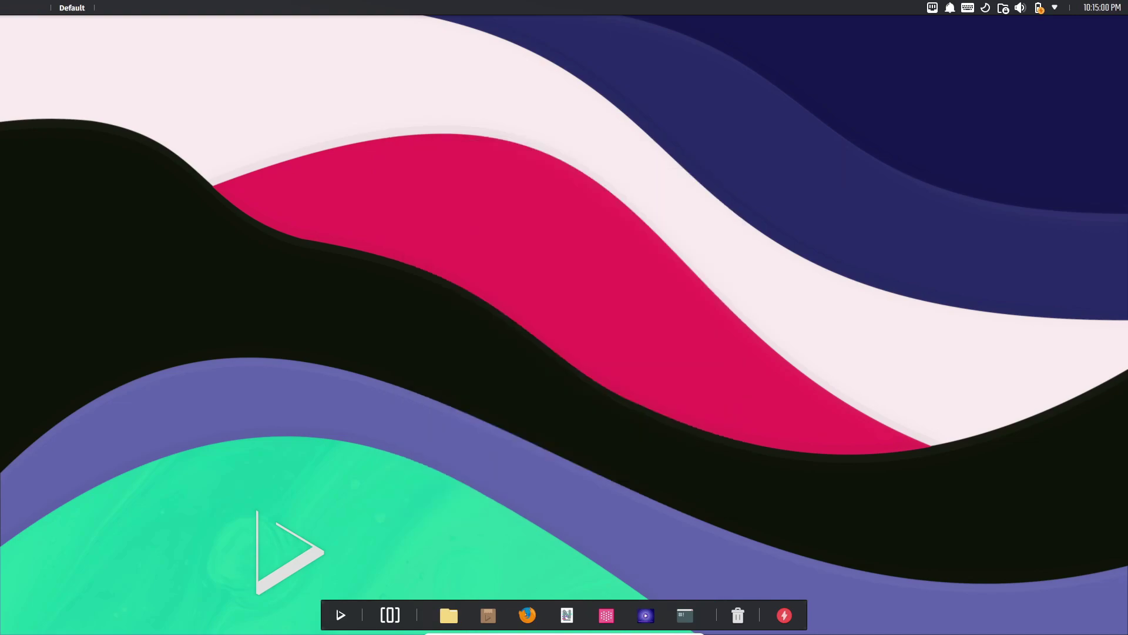
pyautogui.press('super')
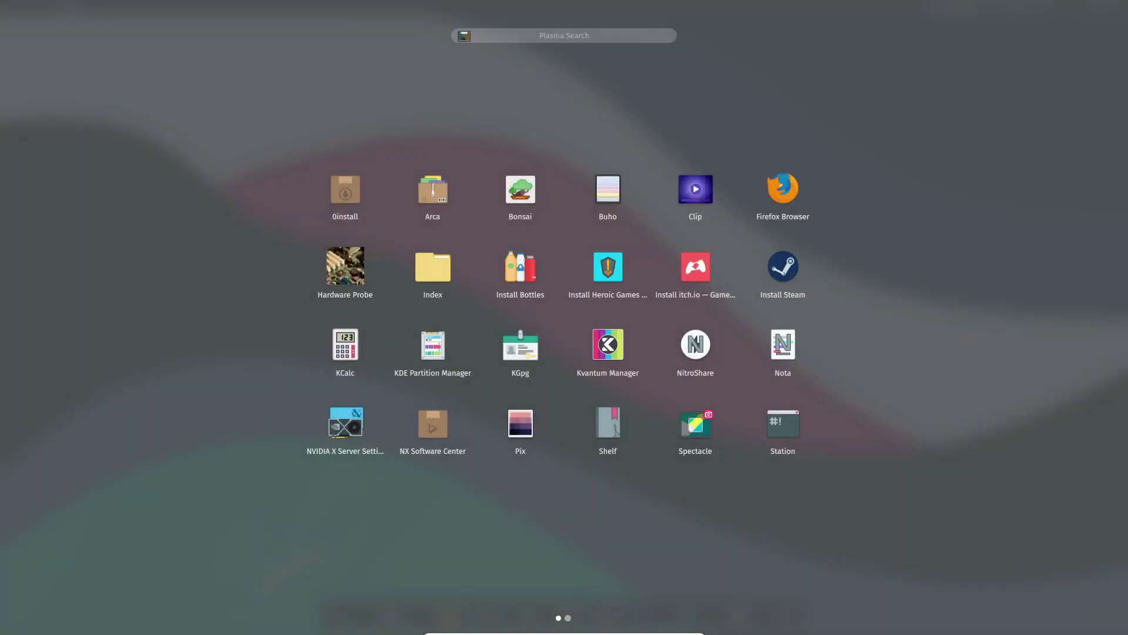
pyautogui.click(791, 370)
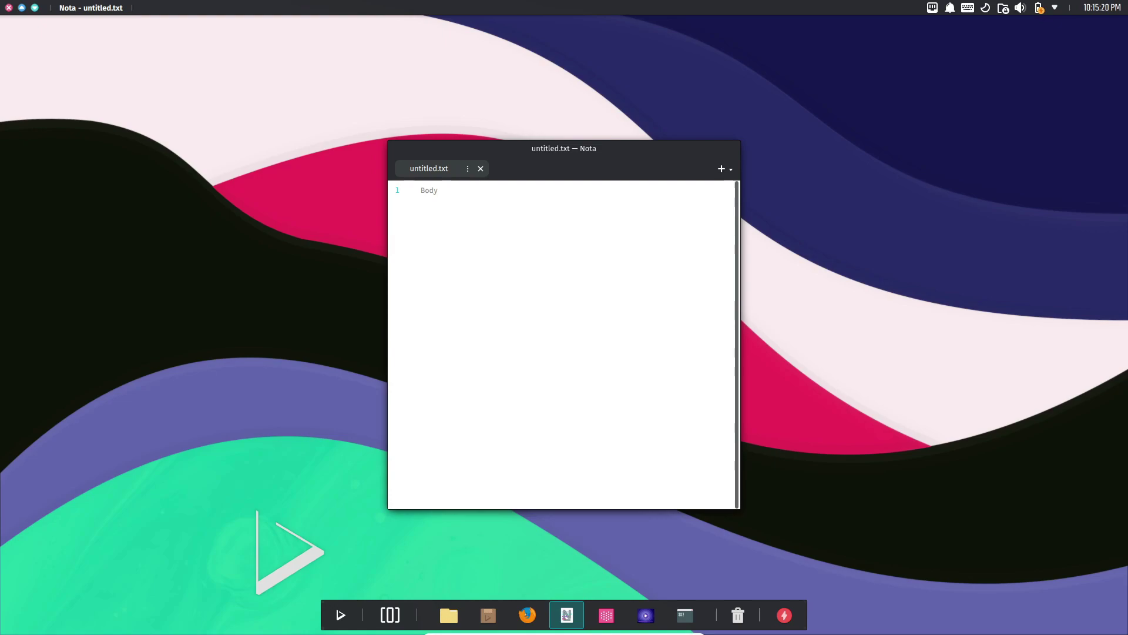
pyautogui.click(721, 168)
pyautogui.click(578, 360)
pyautogui.scroll(-3, 565, 333)
pyautogui.scroll(3, 564, 332)
pyautogui.hotkey('ctrl', 'q')
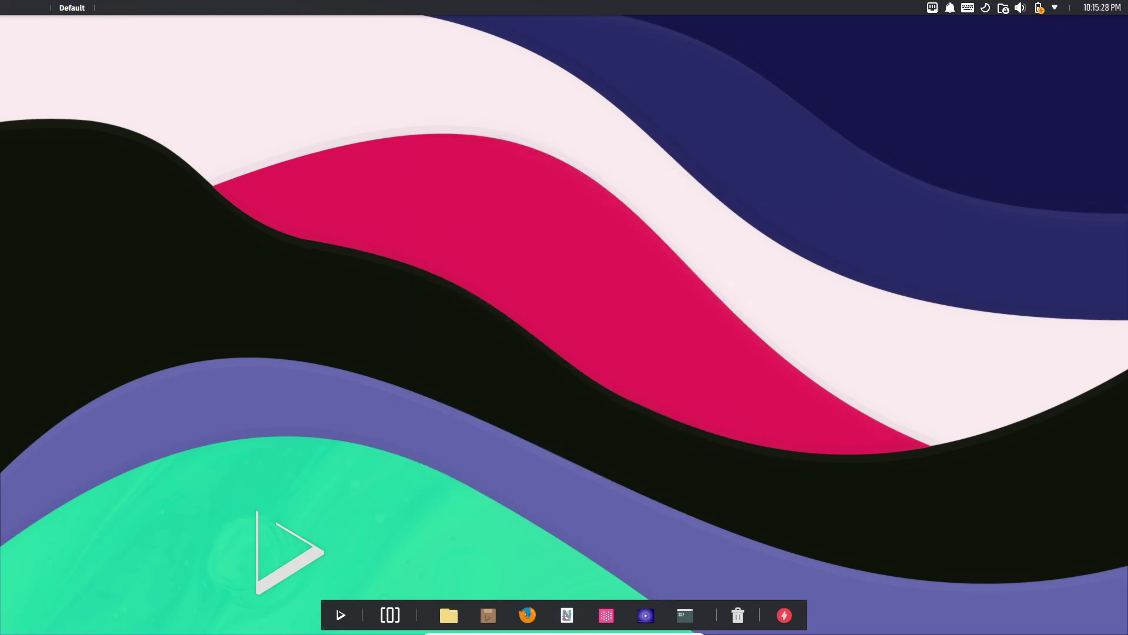
# Launch NX Software Center and view its About dialog
pyautogui.click(487, 614)
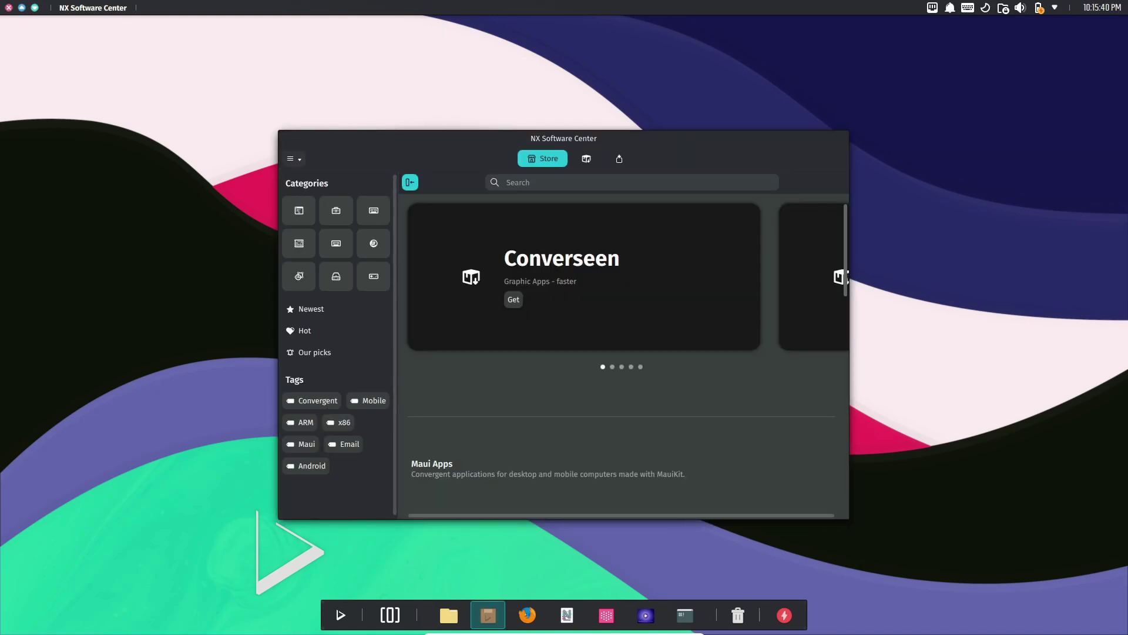
pyautogui.click(294, 159)
pyautogui.click(304, 203)
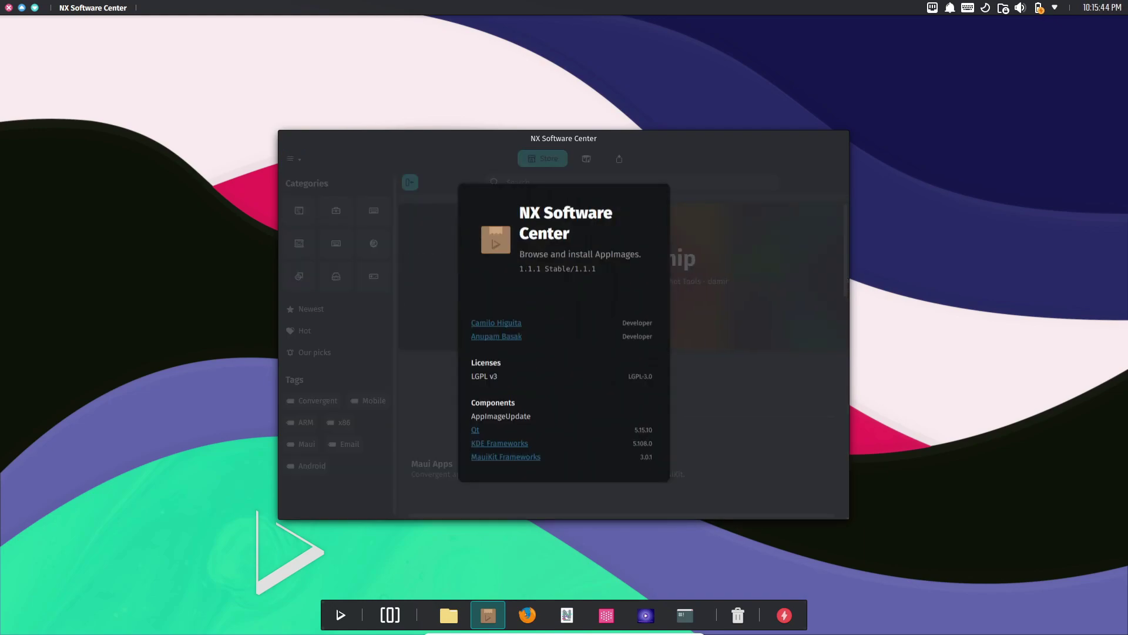
pyautogui.press('Escape')
pyautogui.scroll(-1, 623, 356)
pyautogui.scroll(-2, 623, 358)
pyautogui.scroll(-2, 624, 357)
pyautogui.scroll(-3, 623, 357)
pyautogui.scroll(-1, 623, 357)
pyautogui.scroll(-2, 623, 358)
pyautogui.scroll(-2, 623, 358)
pyautogui.scroll(-2, 623, 356)
pyautogui.scroll(-2, 623, 357)
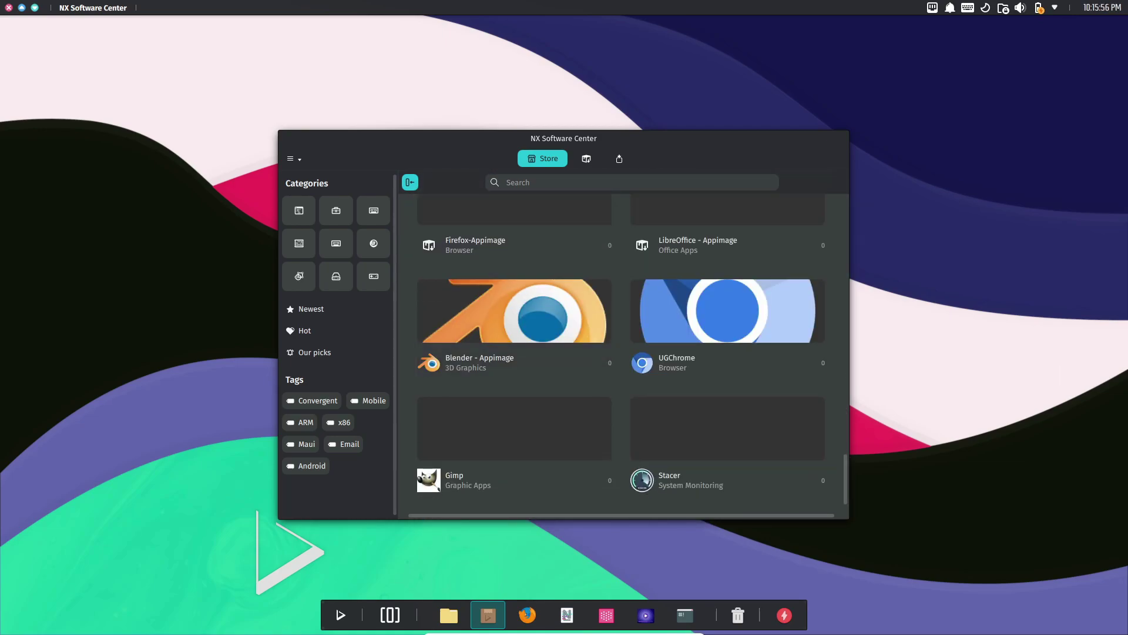
# Close NX Software Center and launch the Clip video player
pyautogui.hotkey('alt', 'F4')
pyautogui.click(645, 615)
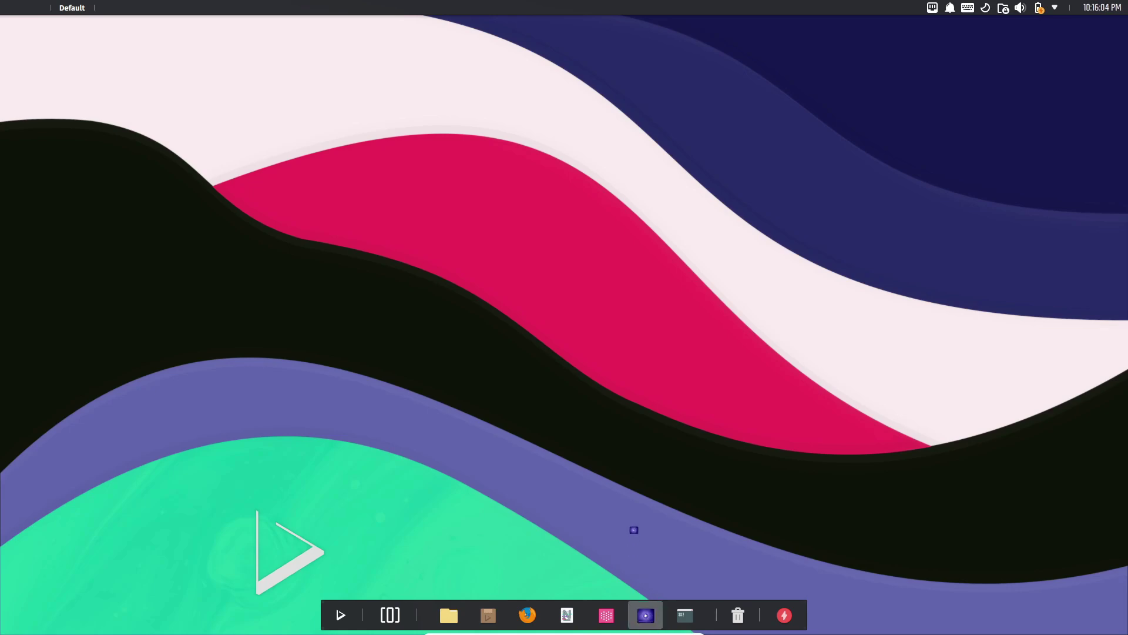
# View Clip's About dialog and close the player
pyautogui.click(520, 167)
pyautogui.click(530, 234)
pyautogui.hotkey('alt', 'F4')
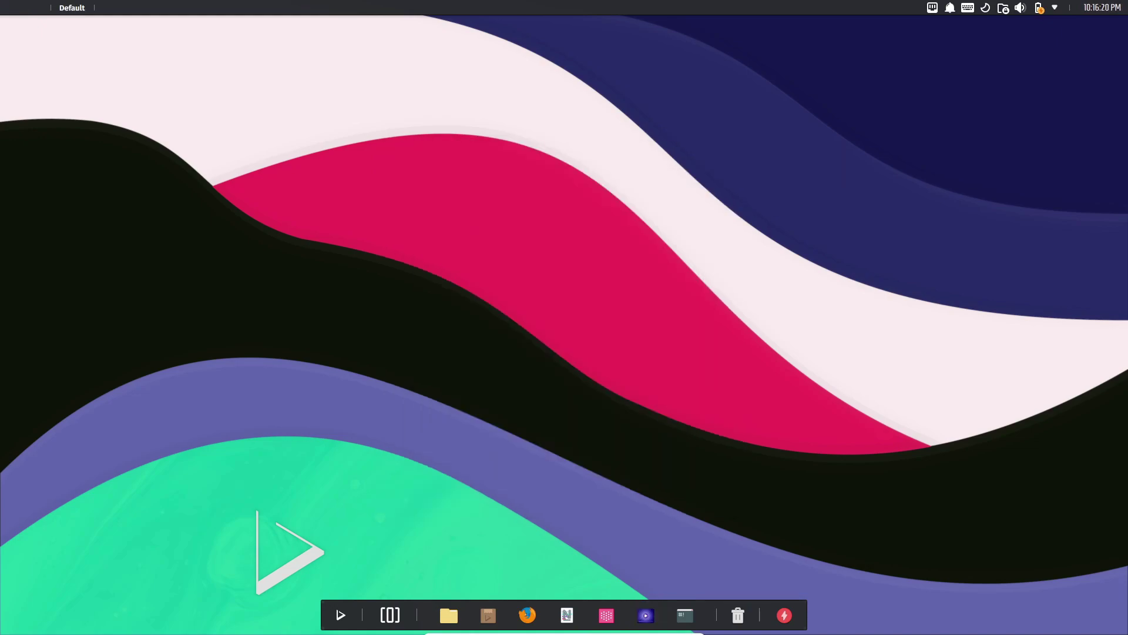
# Launch System Monitor from the application launcher
pyautogui.press('super')
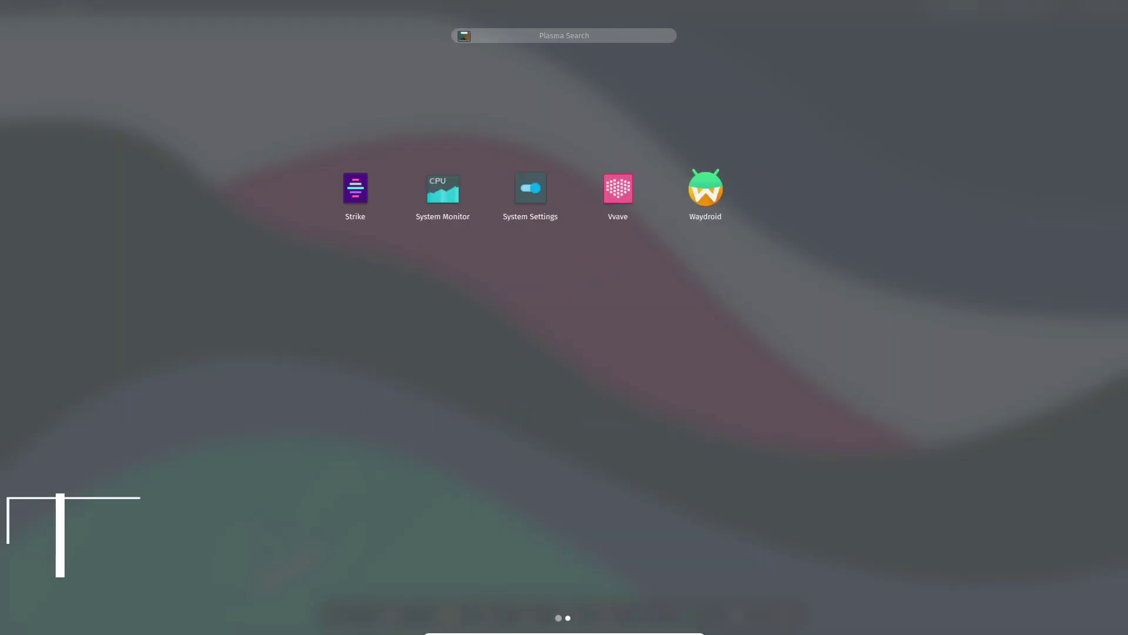
pyautogui.click(447, 221)
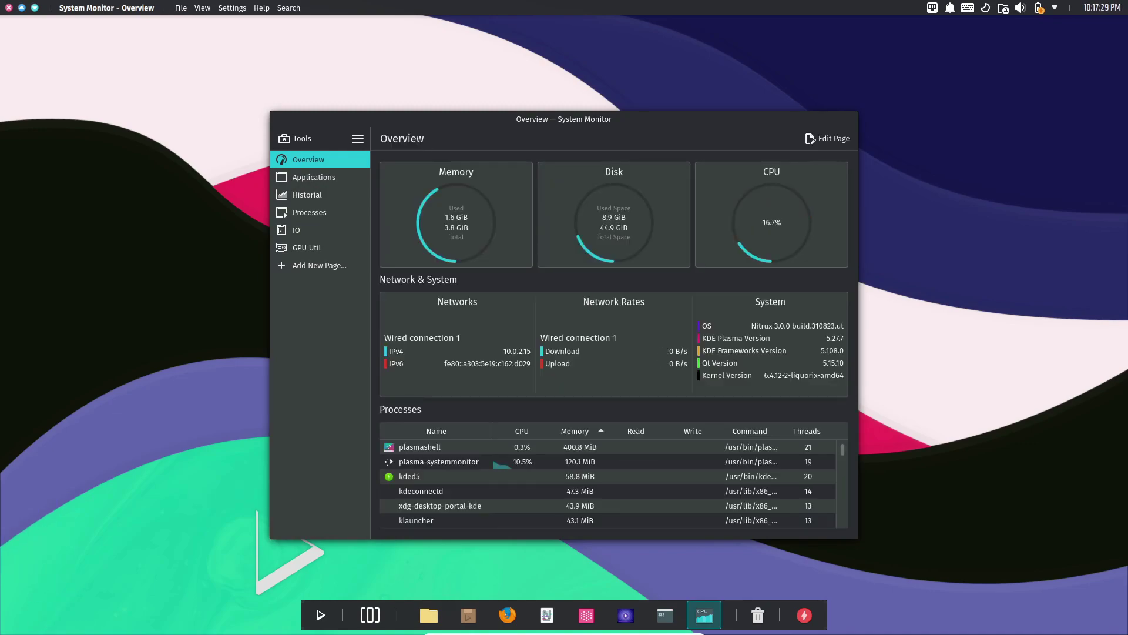
pyautogui.scroll(-5, 608, 481)
pyautogui.scroll(-5, 608, 480)
pyautogui.scroll(-5, 608, 481)
pyautogui.scroll(-5, 608, 480)
pyautogui.scroll(10, 608, 480)
# View the Applications, Historial, Processes, IO and GPU Util pages, returning to Overview
pyautogui.click(314, 176)
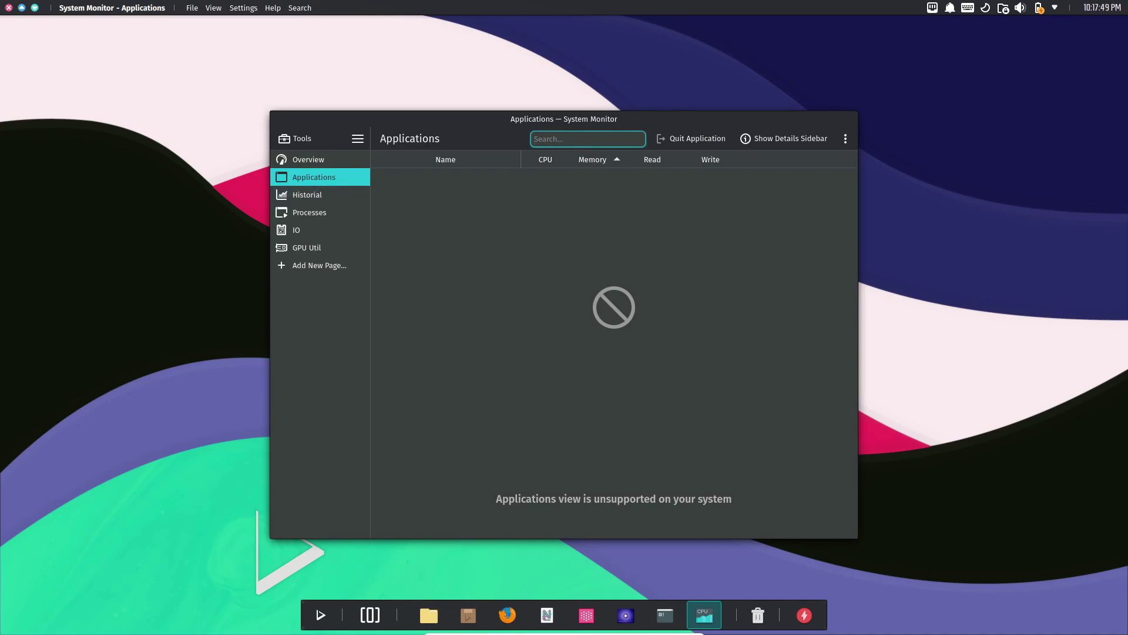
pyautogui.click(306, 194)
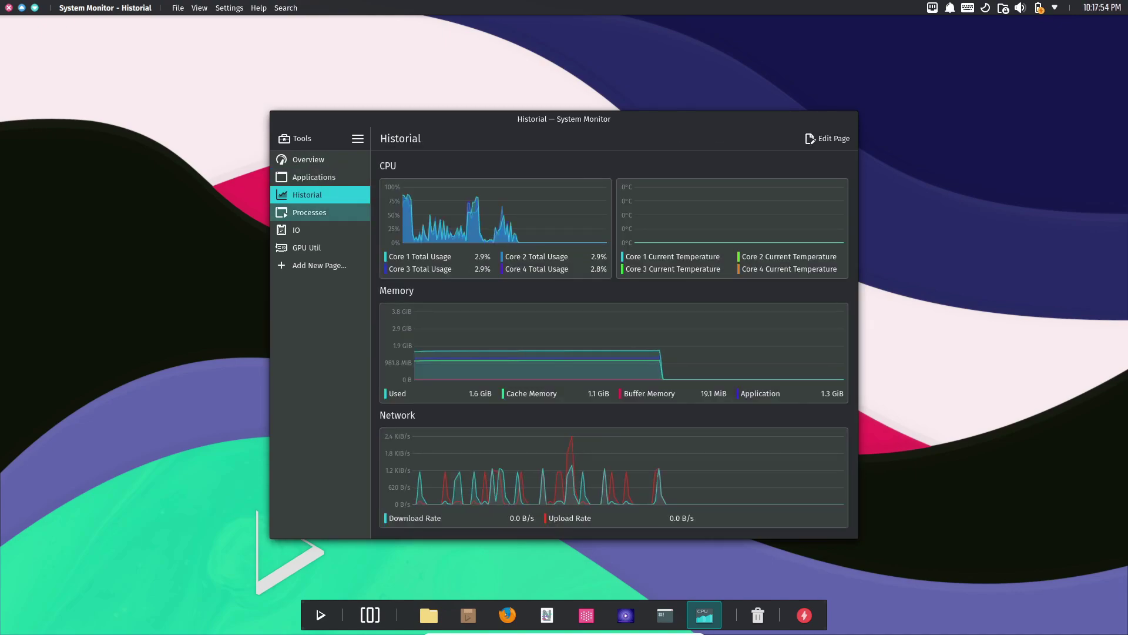
pyautogui.click(309, 211)
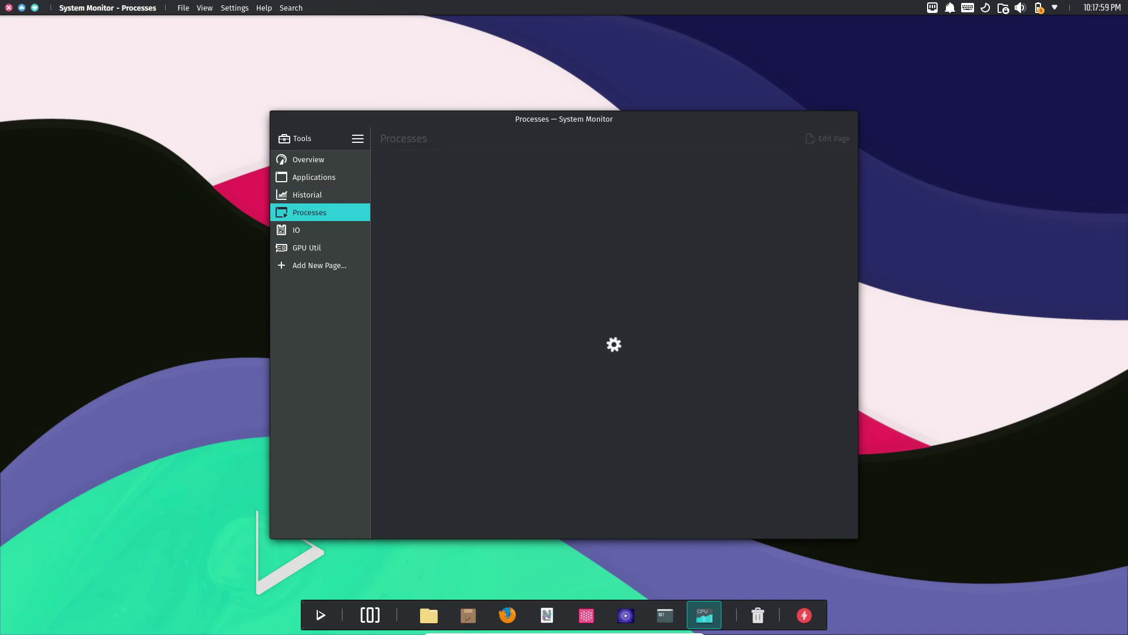
pyautogui.scroll(-2, 609, 289)
pyautogui.scroll(-5, 608, 289)
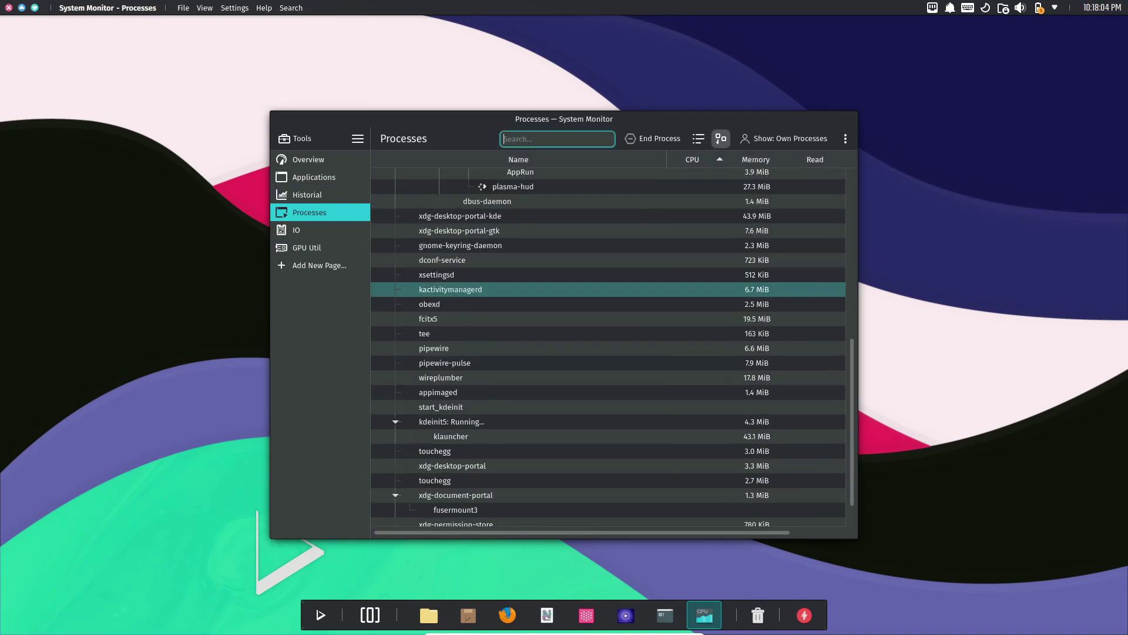
pyautogui.scroll(10, 608, 289)
pyautogui.click(297, 230)
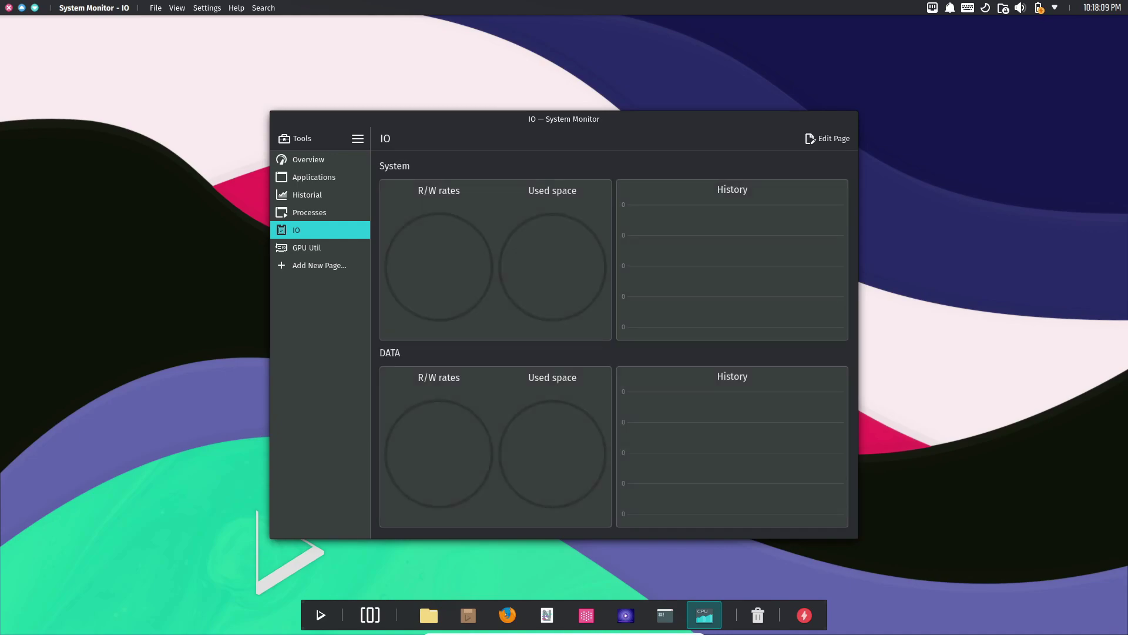
pyautogui.click(307, 248)
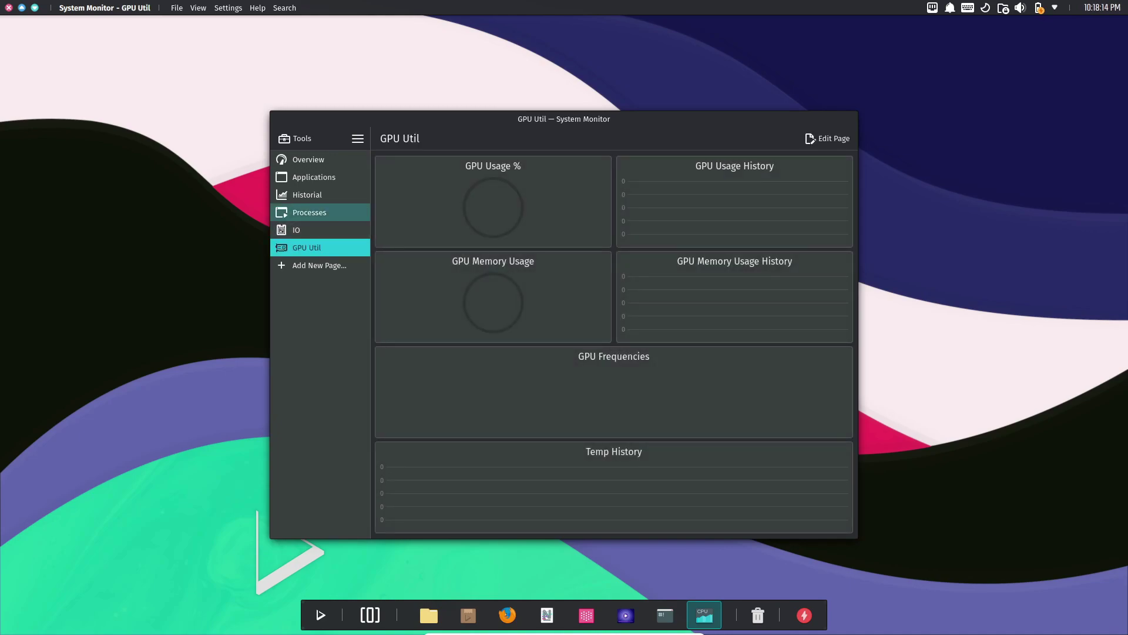
pyautogui.click(307, 159)
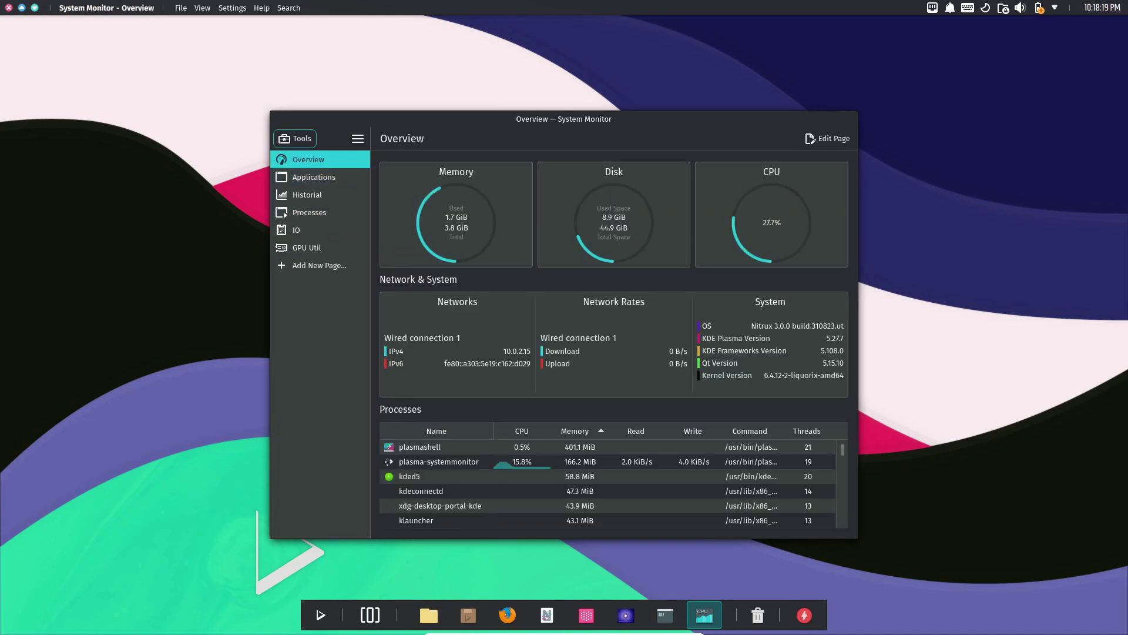
# Show System Monitor's About page, then close the monitor
pyautogui.click(300, 138)
pyautogui.click(397, 262)
pyautogui.press('Escape')
pyautogui.hotkey('ctrl', 'q')
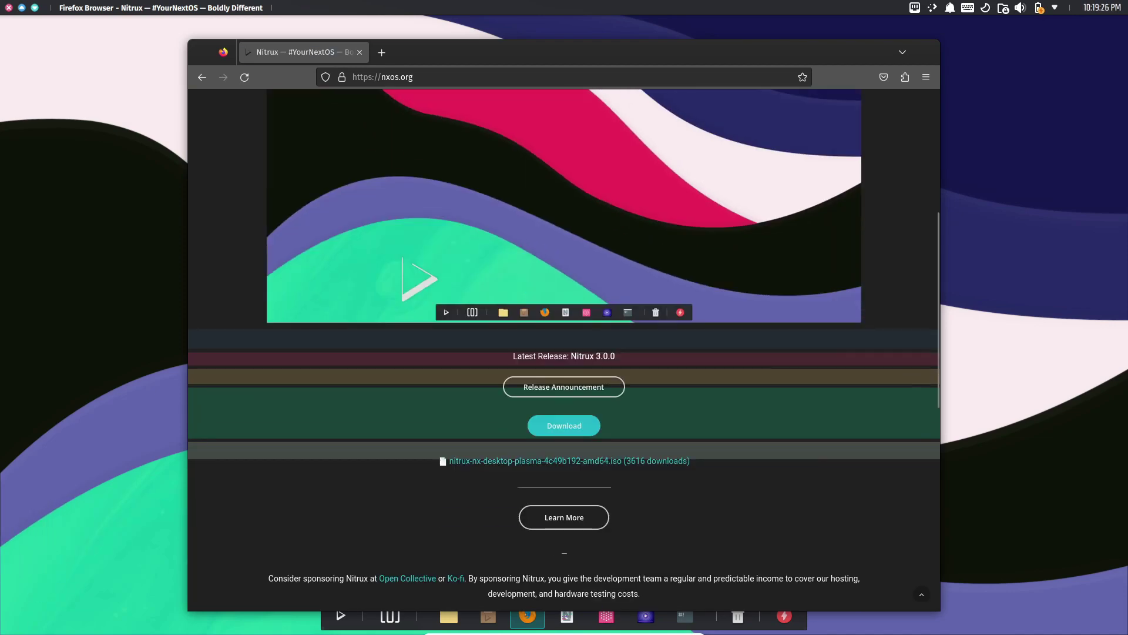
pyautogui.scroll(-2, 564, 352)
pyautogui.scroll(-5, 564, 354)
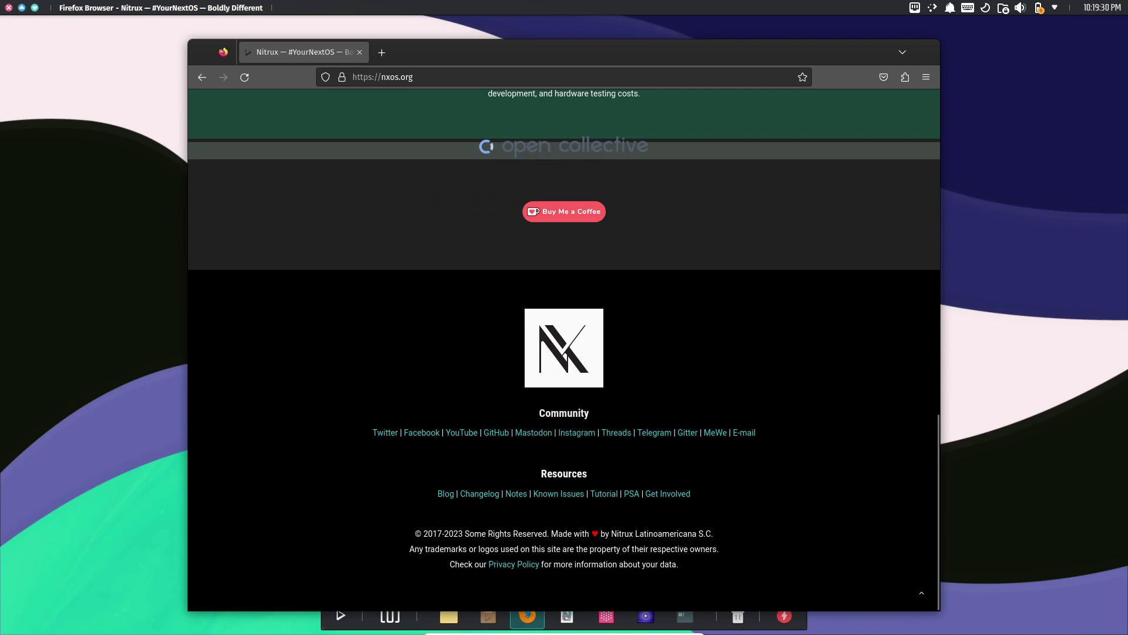
pyautogui.scroll(5, 564, 352)
pyautogui.scroll(5, 564, 352)
pyautogui.scroll(-5, 565, 353)
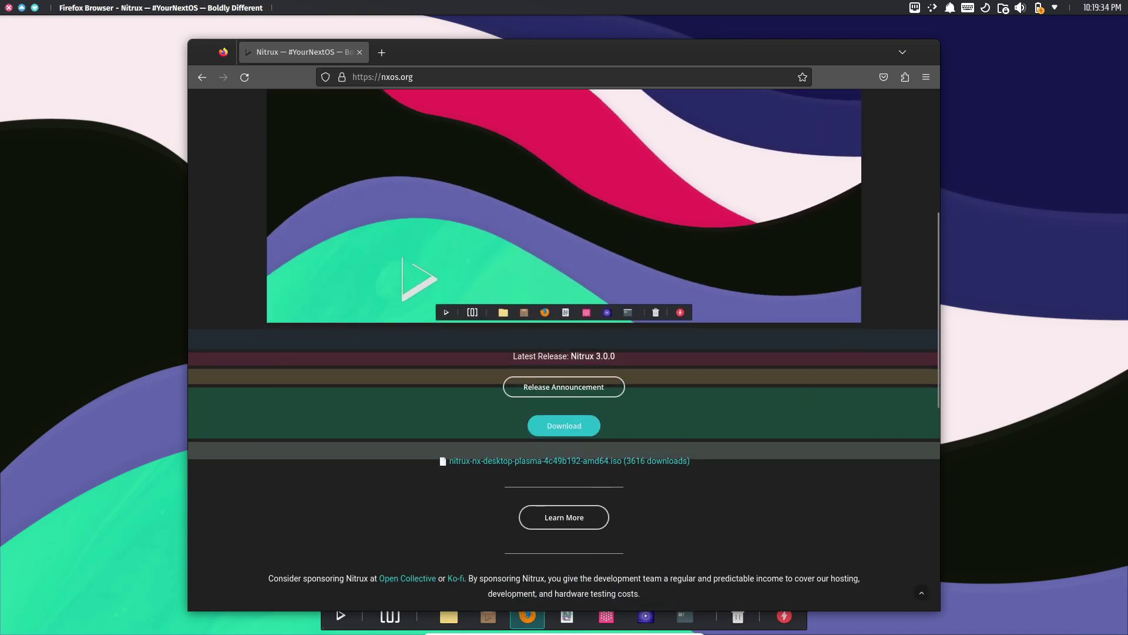
# Start the Nitrux ISO download from Latest Release, cancel it, then load the 3.0.0 Release Announcement
pyautogui.click(564, 426)
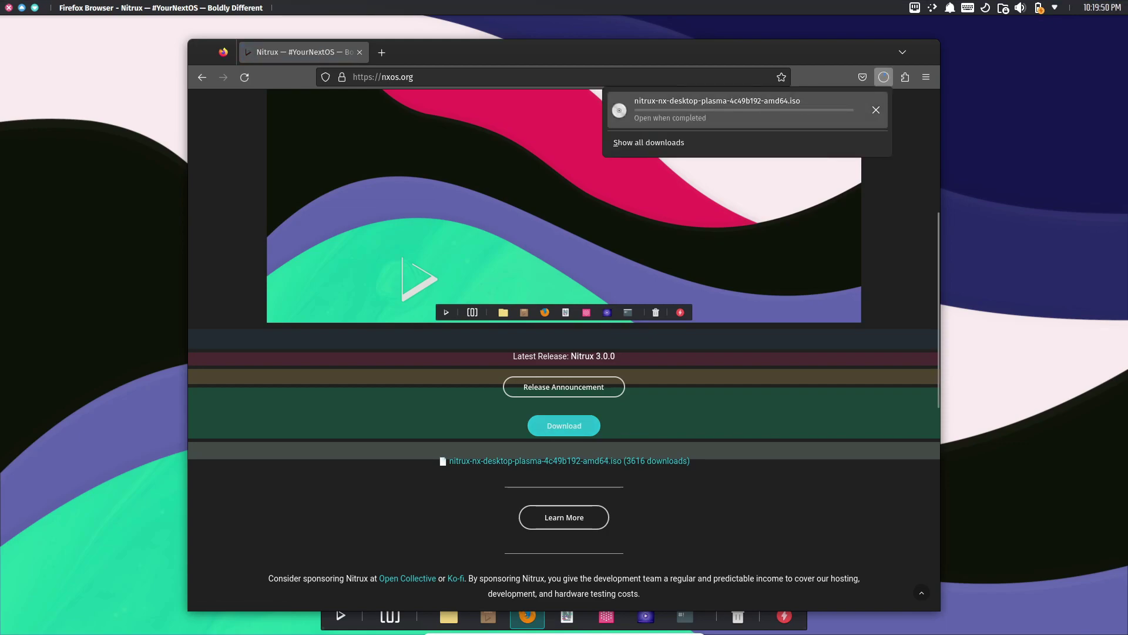
pyautogui.click(876, 110)
pyautogui.press('Escape')
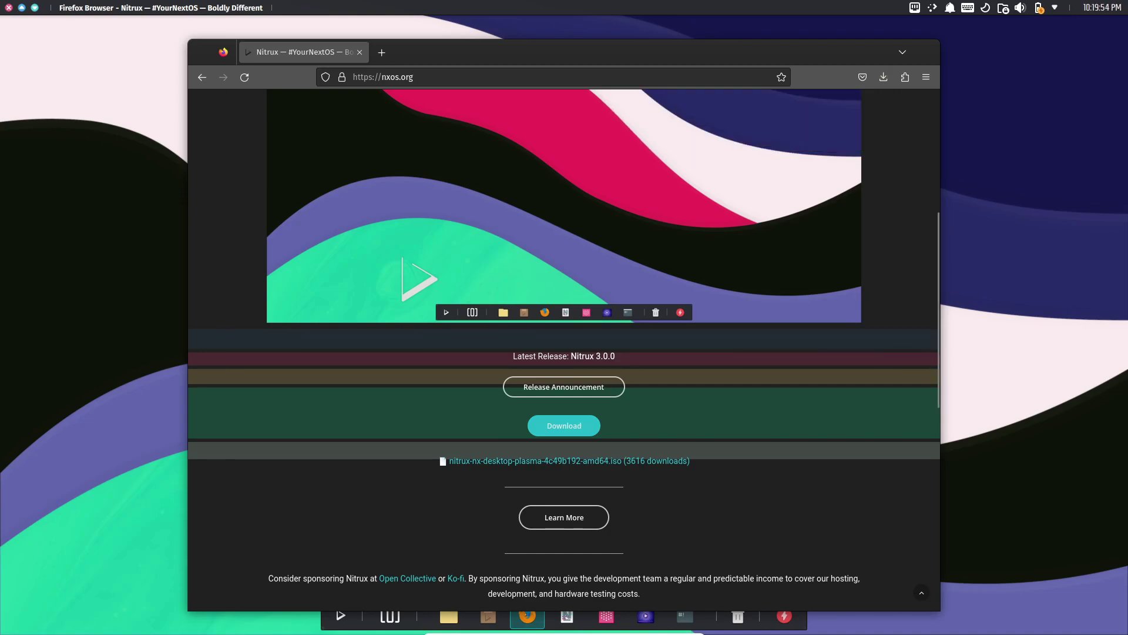
pyautogui.click(564, 387)
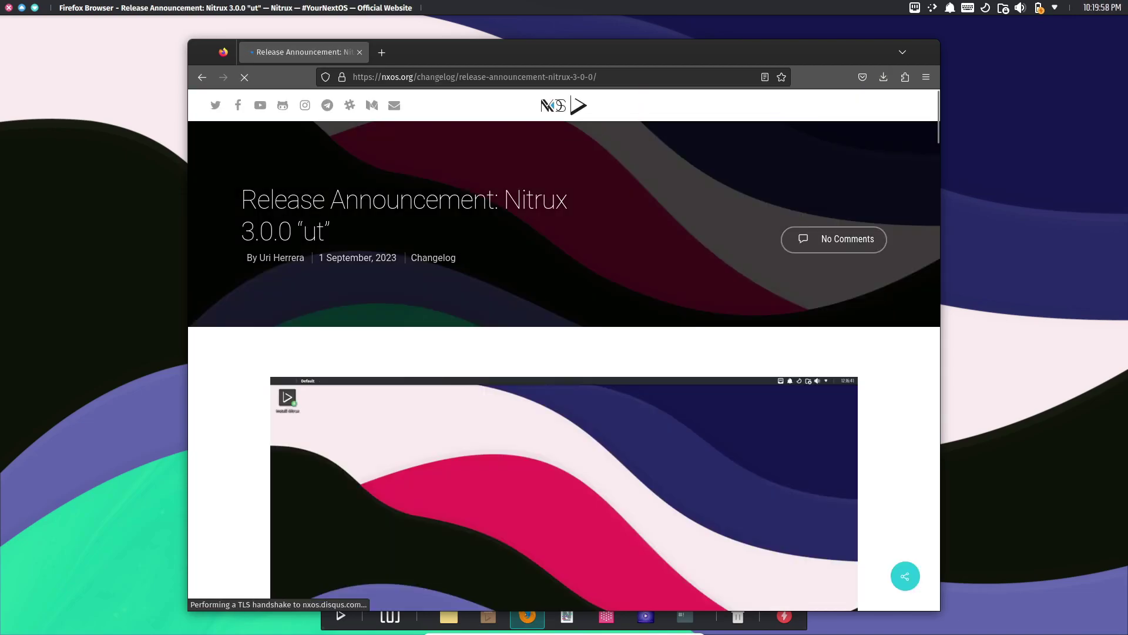